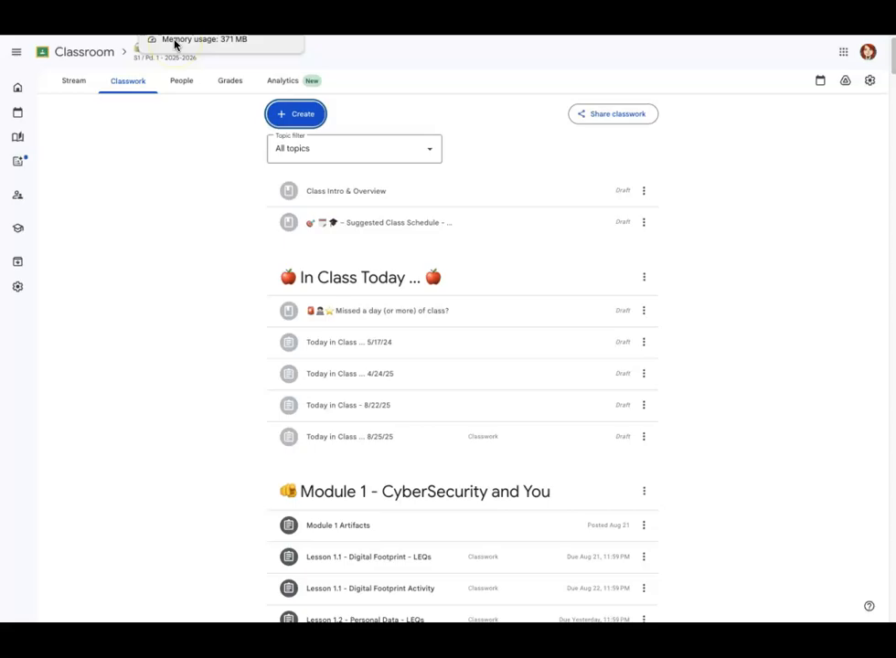
# Step: Switch to PowerTeacher Pro Gradebook and review and save the S1 term weighting for 1(A) Intro to Cybersecurity in the traditional grade calculations
pyautogui.click(176, 42)
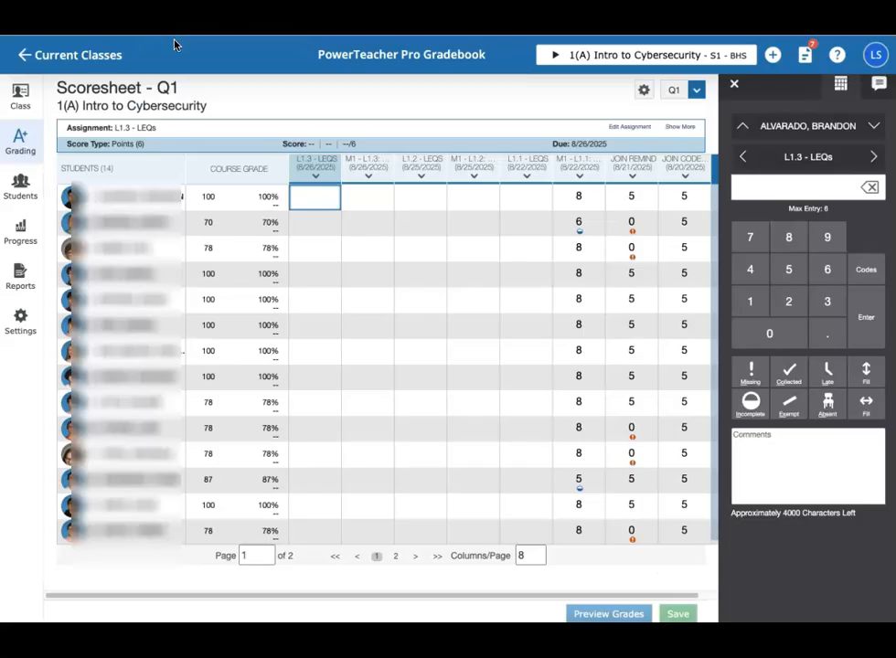
pyautogui.click(23, 321)
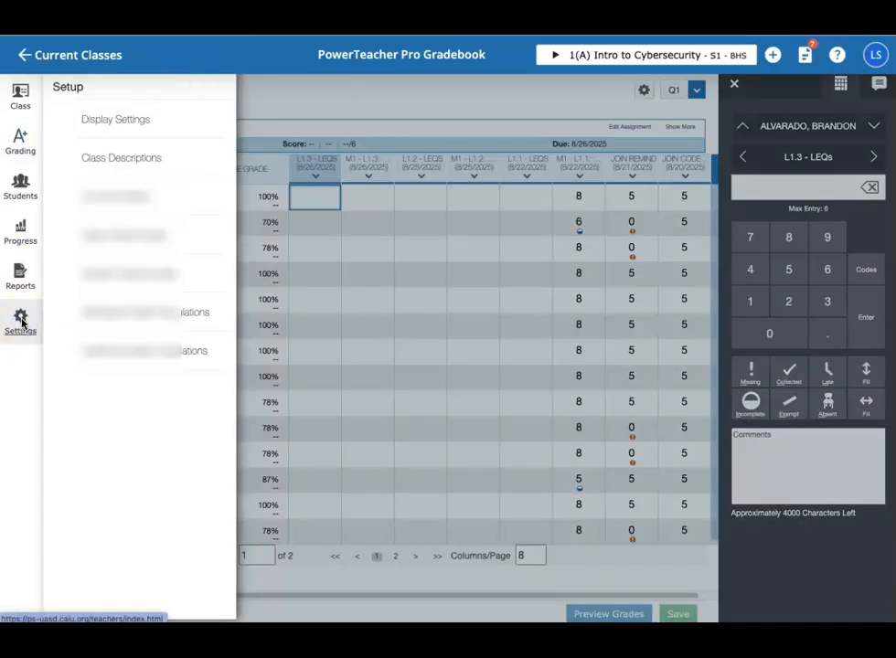
pyautogui.click(115, 353)
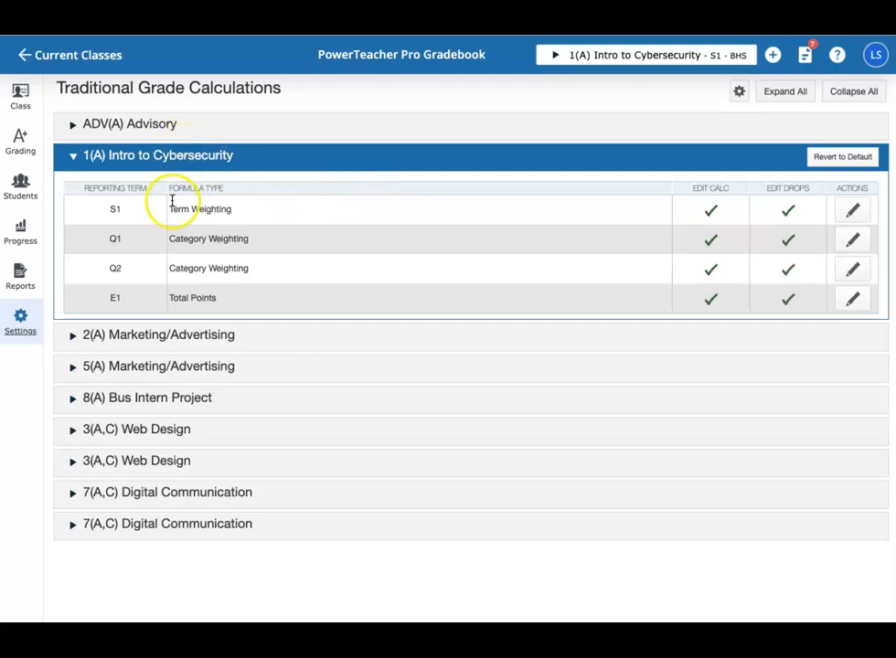
pyautogui.click(855, 212)
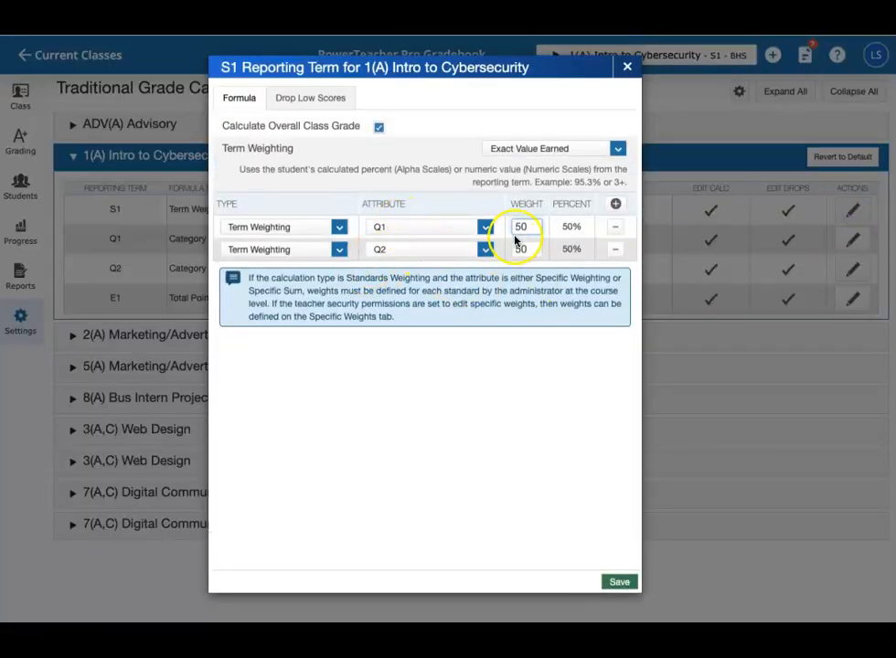
pyautogui.click(618, 584)
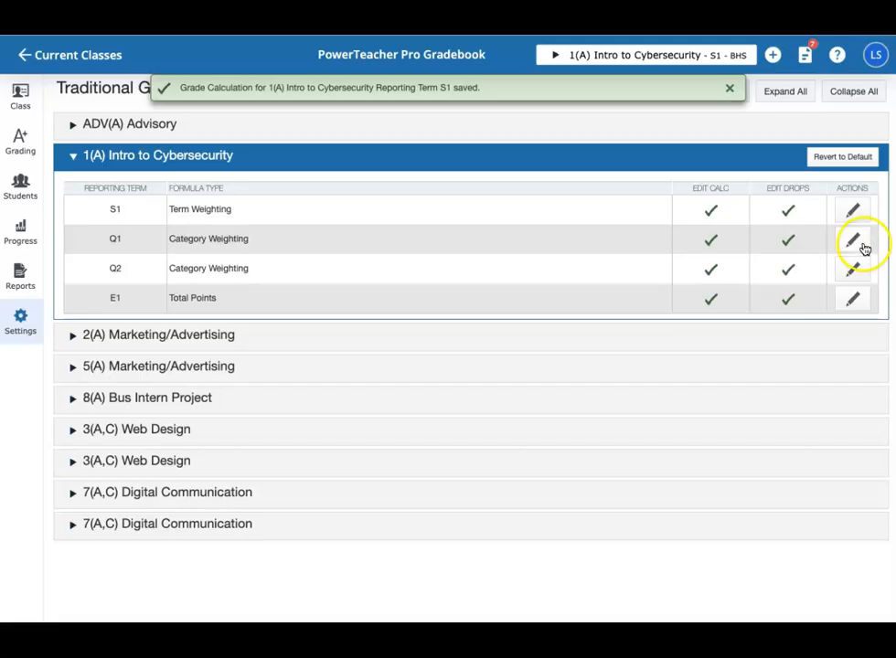
# Step: Review and save the Q1 and Q2 category weightings for 1(A) Intro to Cybersecurity, and recheck the Q1 categories
pyautogui.click(856, 241)
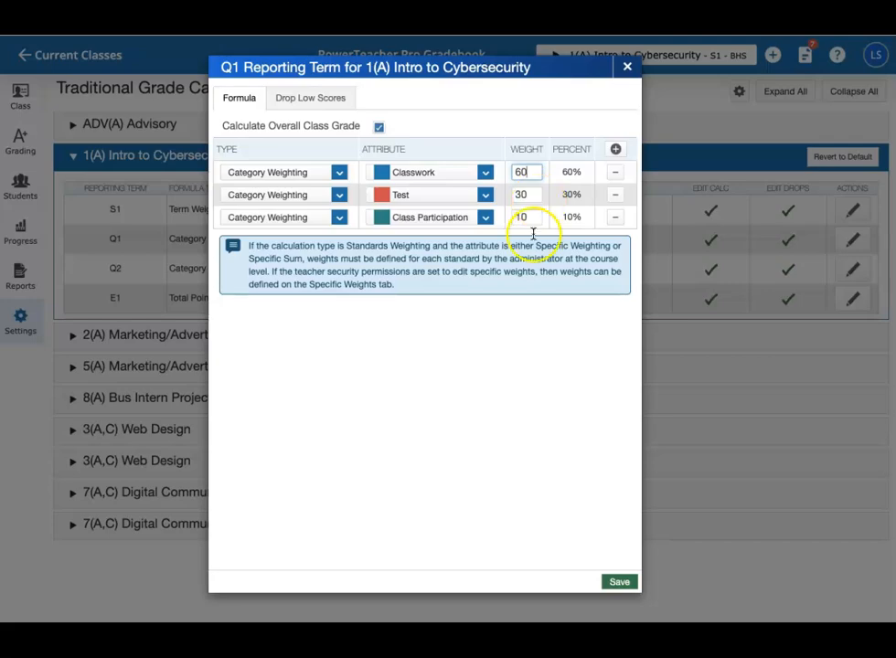
pyautogui.click(620, 583)
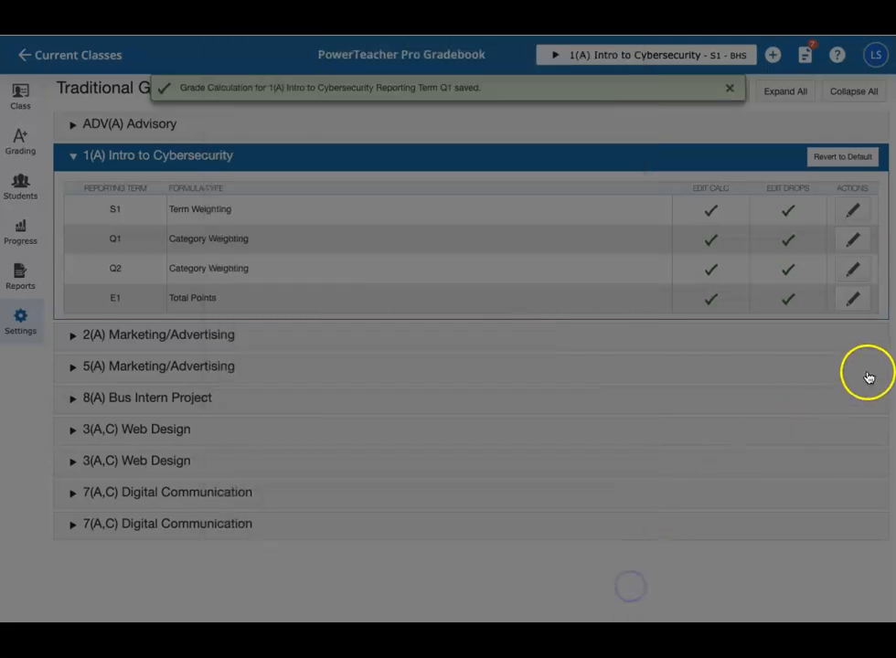
pyautogui.click(854, 267)
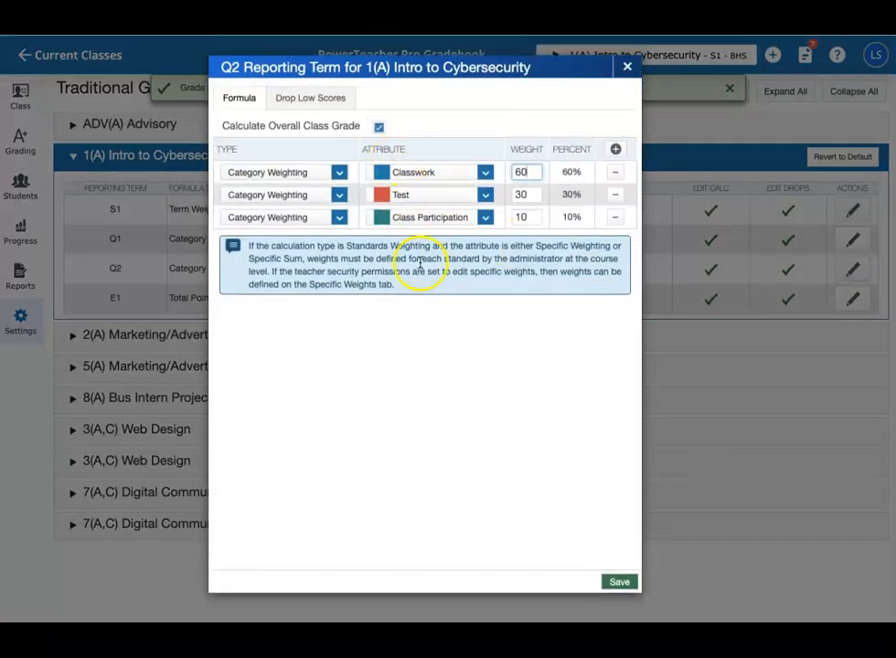
pyautogui.click(620, 582)
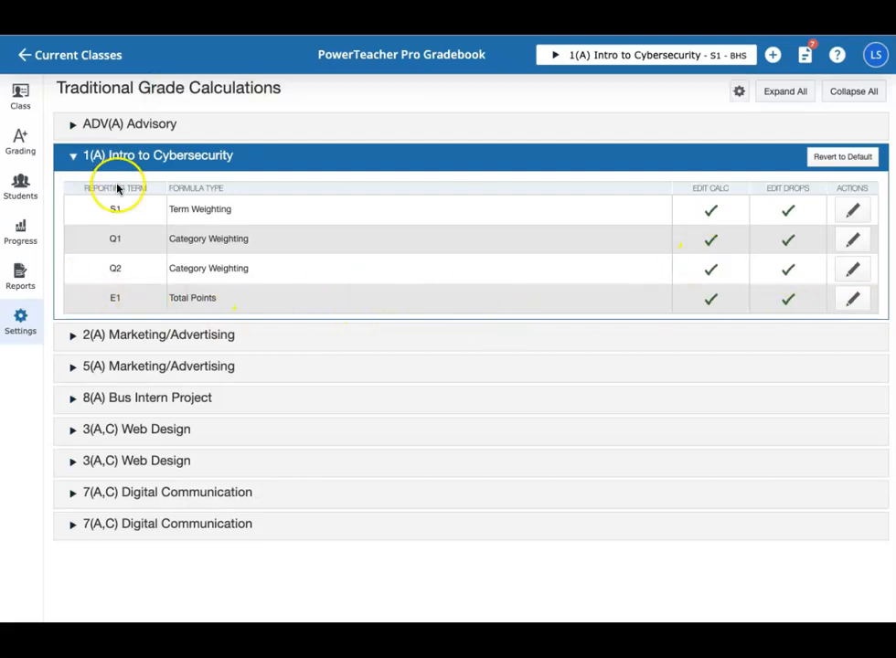
pyautogui.click(854, 240)
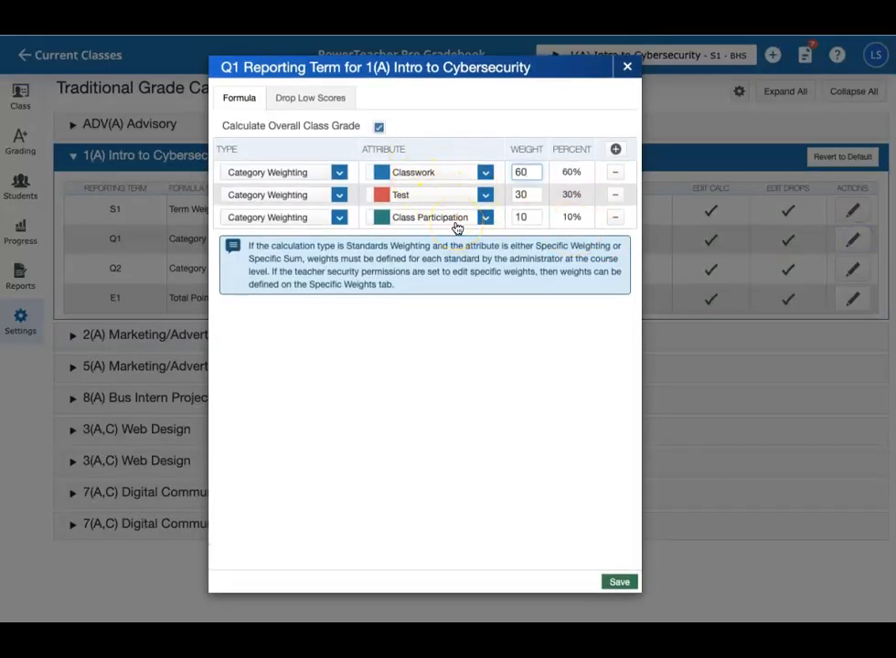
pyautogui.click(628, 67)
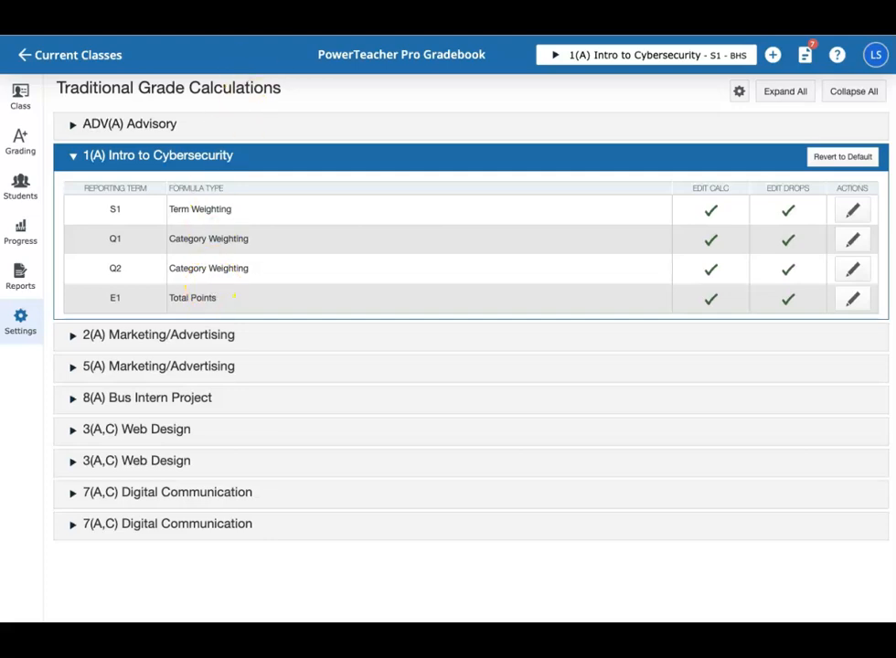
# Step: Switch to Google Classroom and review the class settings from the class details through to the grading periods
pyautogui.click(146, 27)
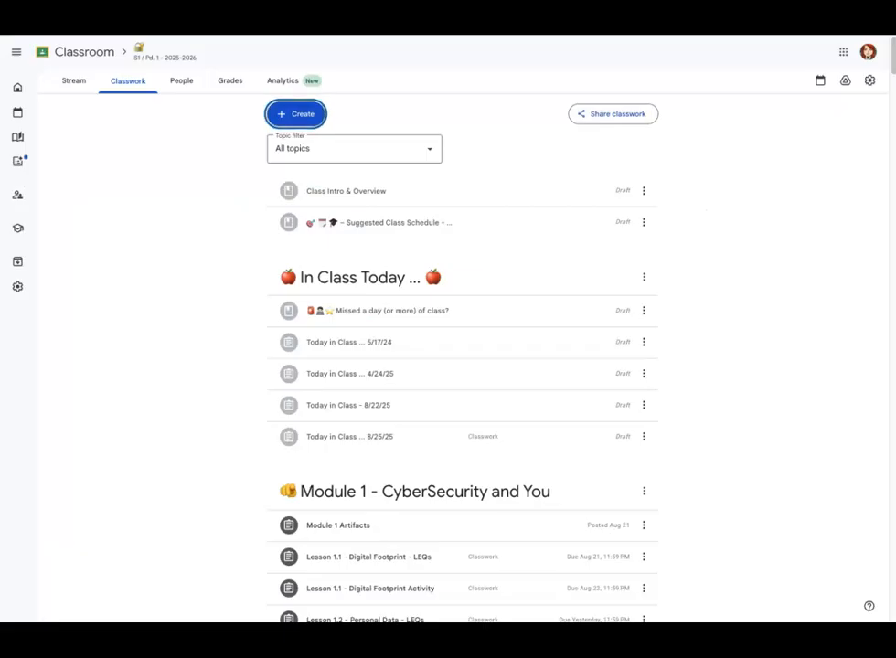
pyautogui.click(869, 81)
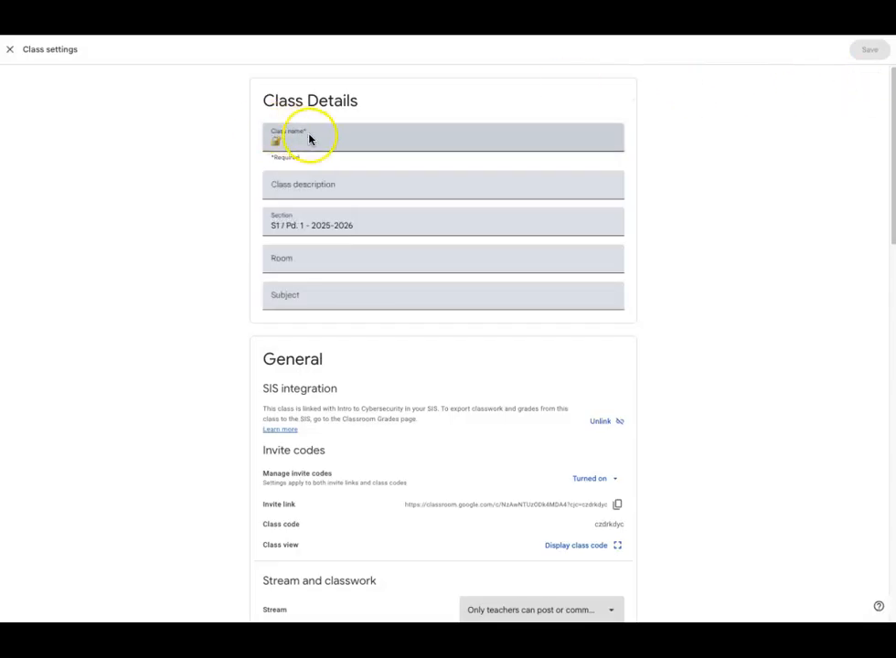
pyautogui.scroll(-3, 224, 409)
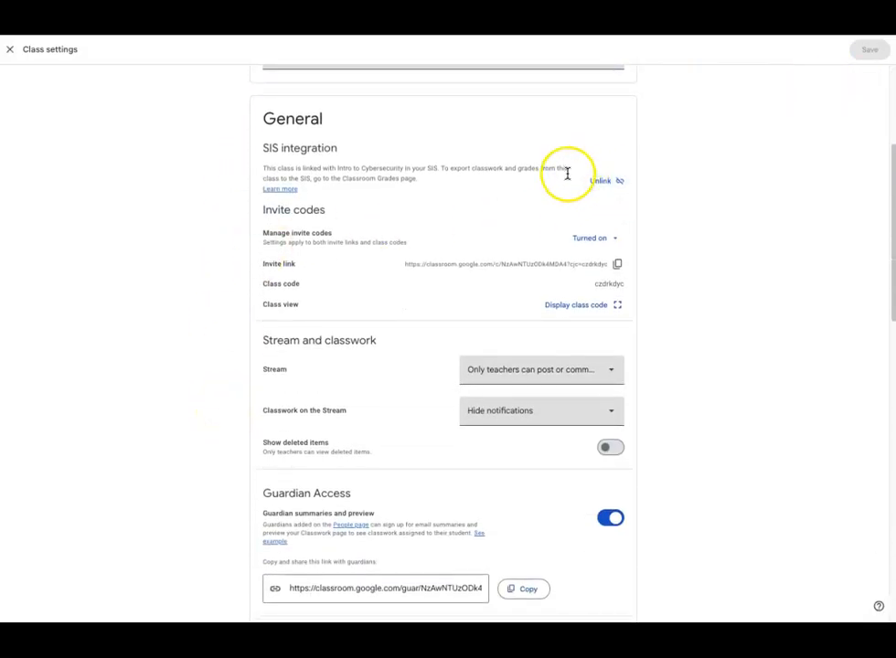
pyautogui.scroll(-1, 682, 226)
pyautogui.scroll(-3, 681, 227)
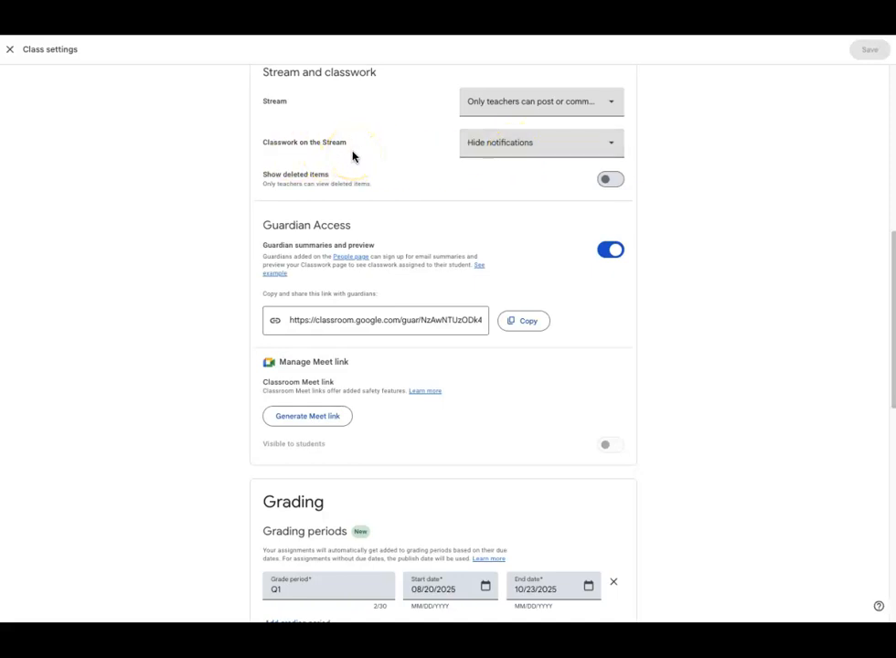
pyautogui.scroll(-1, 714, 311)
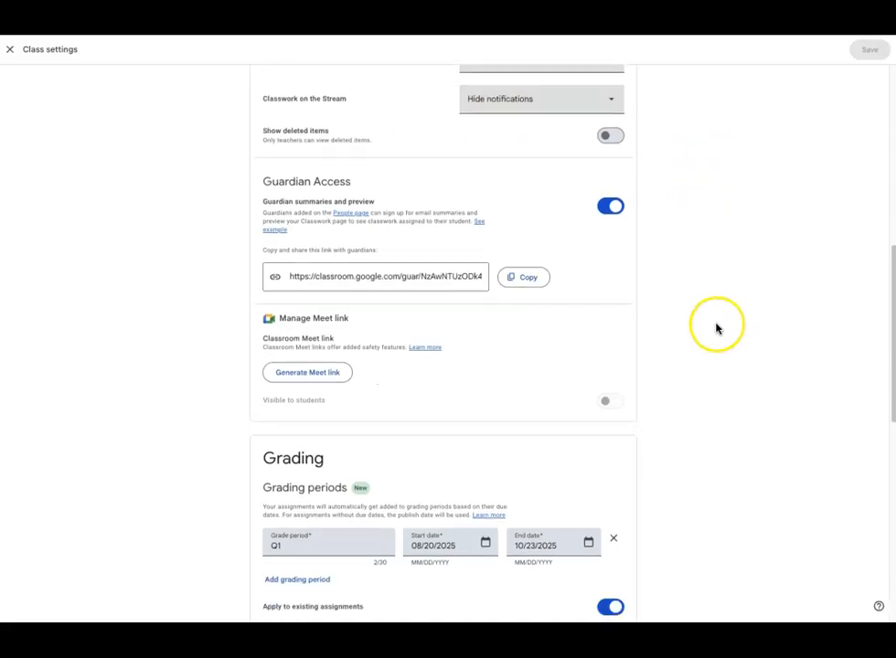
pyautogui.scroll(-4, 716, 328)
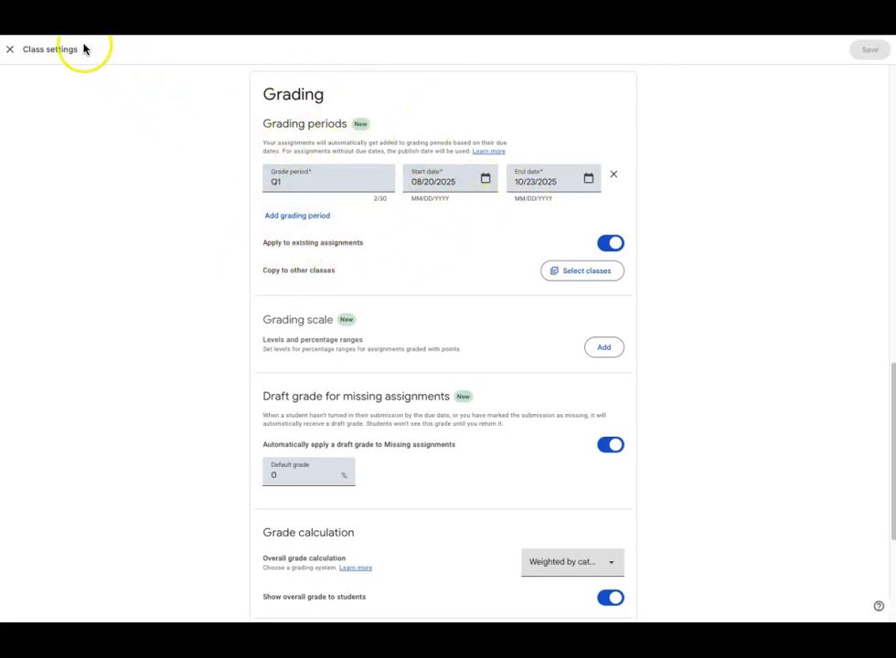
# Step: Add a grading period named Q2 with the start date 10/24/2025
pyautogui.click(296, 216)
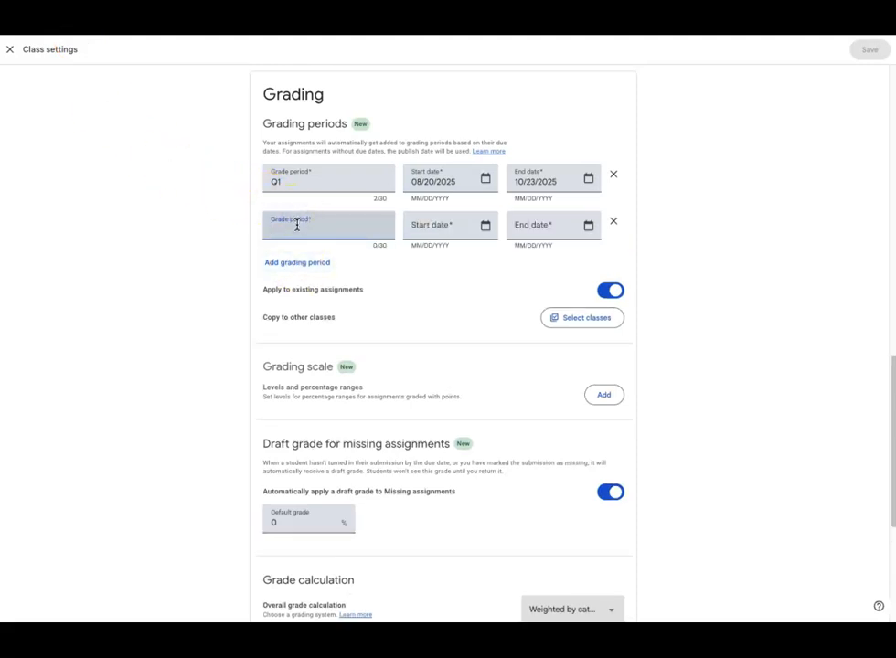
pyautogui.write('Q2')
pyautogui.click(486, 227)
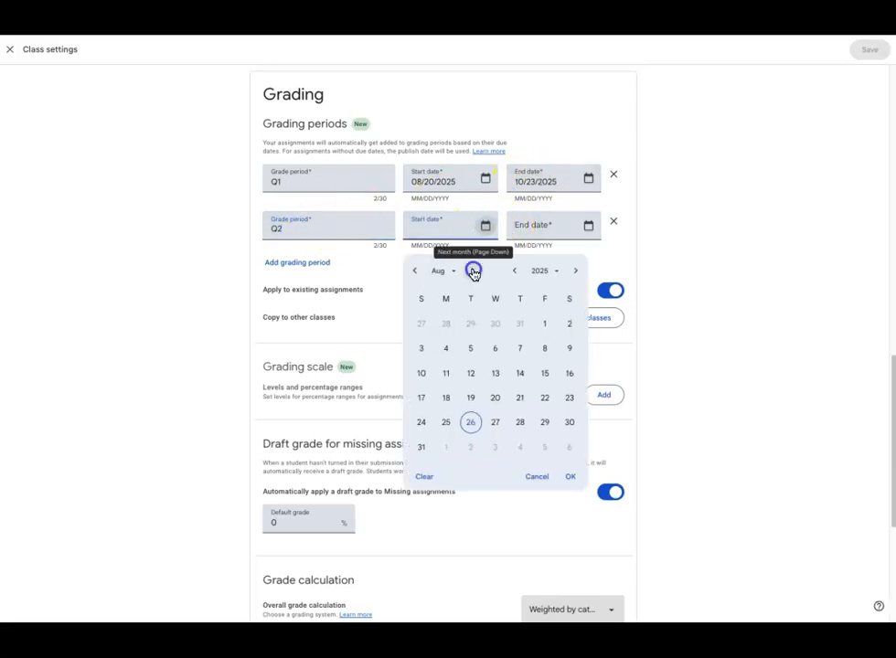
pyautogui.click(475, 271)
pyautogui.click(475, 272)
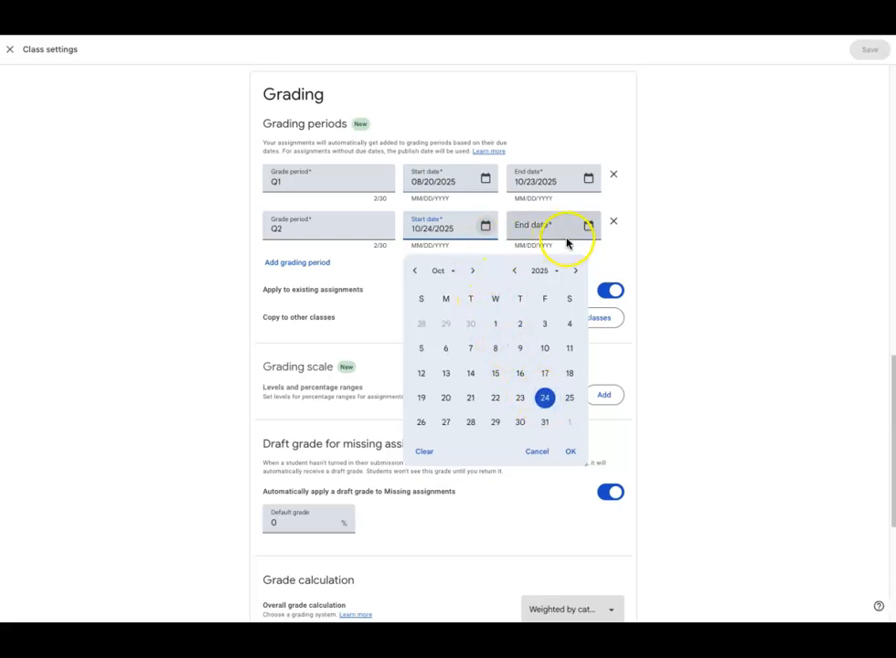
pyautogui.click(568, 452)
# Step: Set the Q2 grading period's end date to 01/12/2026
pyautogui.click(589, 226)
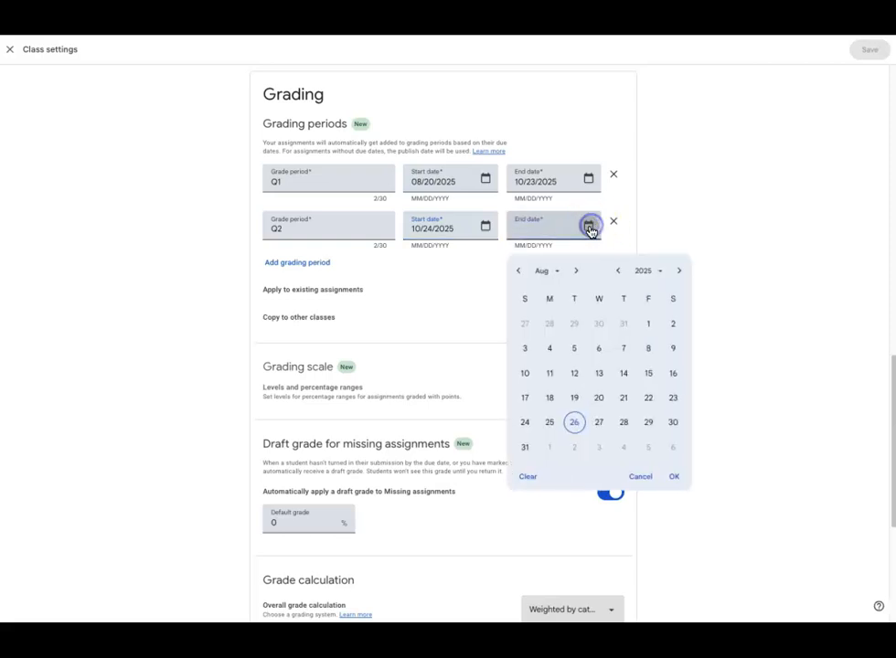
pyautogui.click(576, 271)
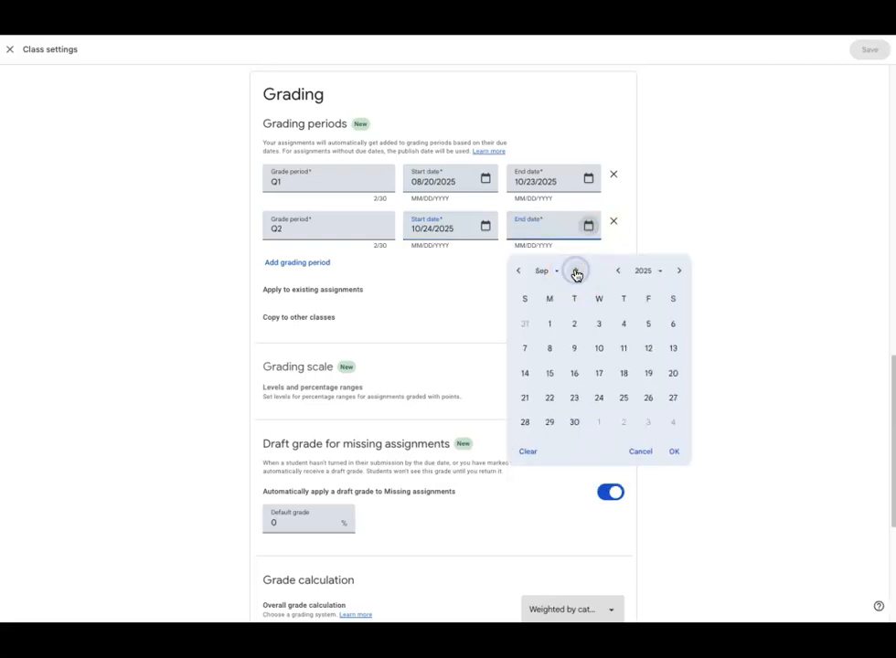
pyautogui.click(576, 272)
pyautogui.click(578, 271)
pyautogui.click(578, 272)
pyautogui.click(578, 272)
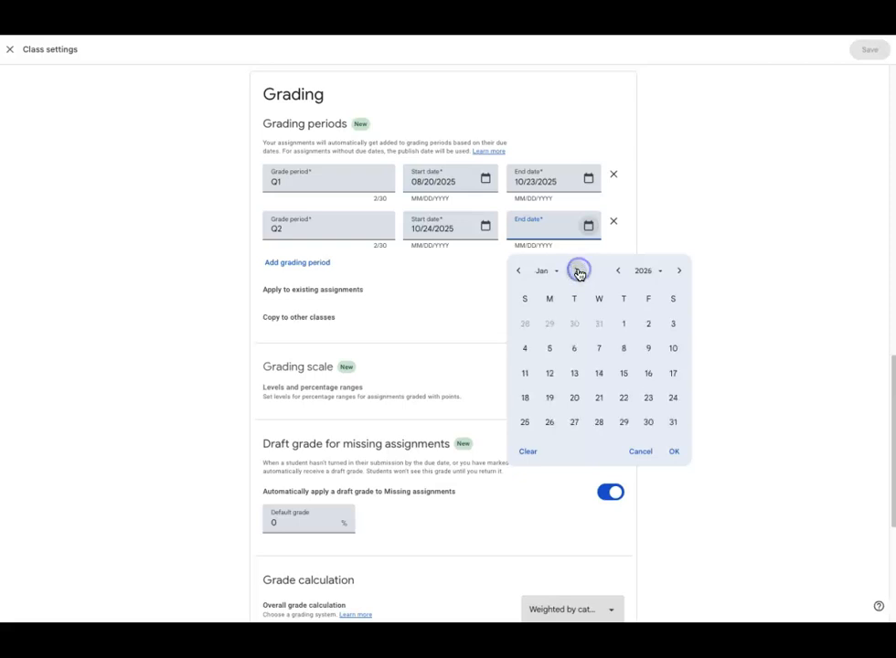
pyautogui.click(549, 378)
pyautogui.click(675, 455)
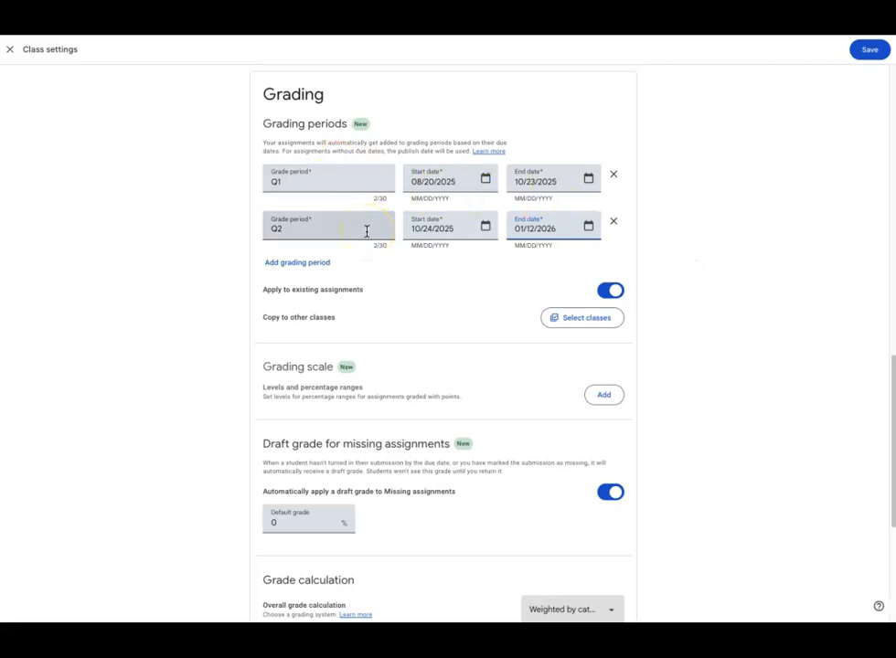
# Step: Check which other classes the grading periods can be copied to, without selecting any
pyautogui.click(370, 318)
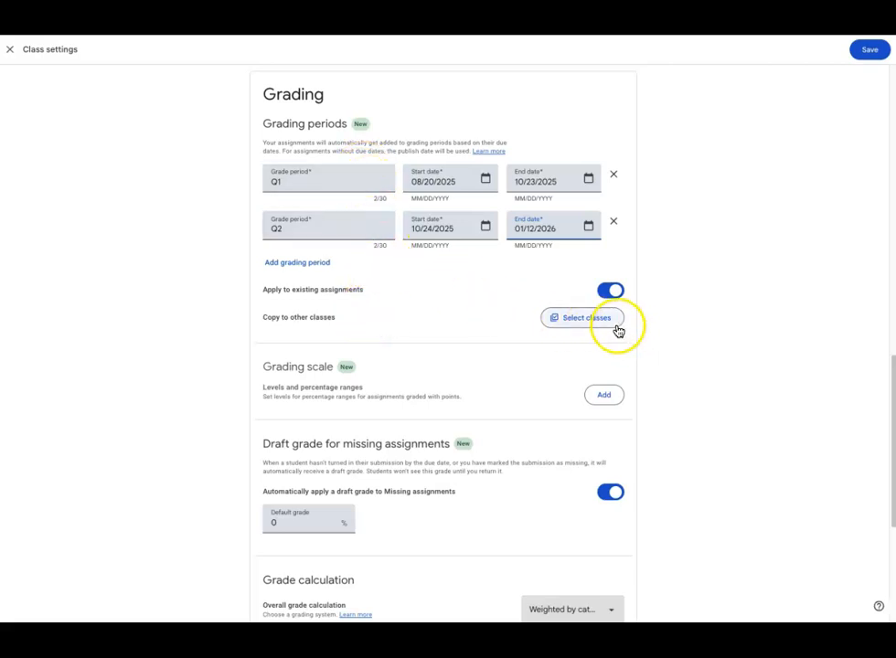
pyautogui.click(578, 320)
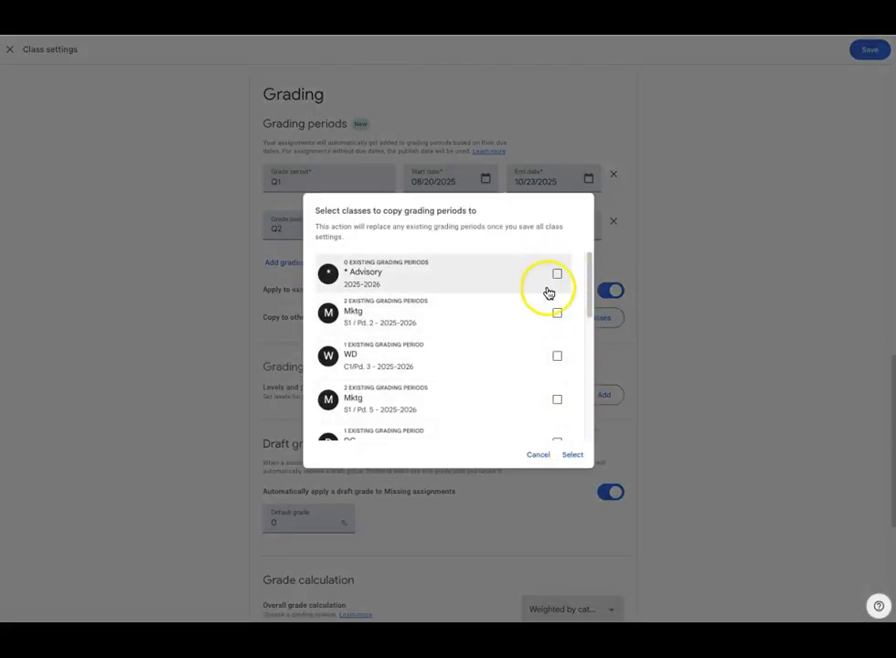
pyautogui.click(535, 456)
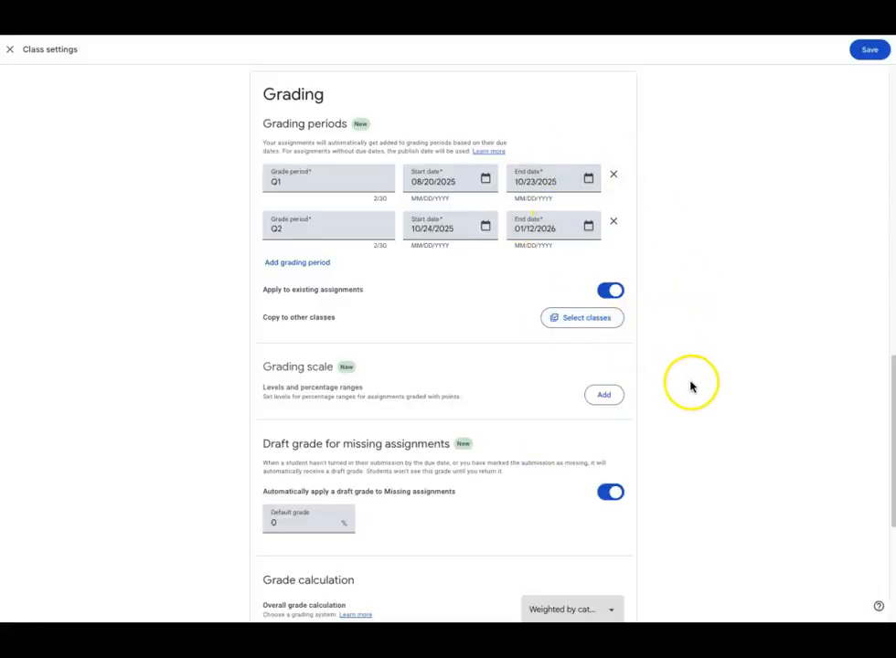
# Step: Review the missing-assignment, grade calculation and grade category settings, and save the class settings
pyautogui.scroll(-4, 668, 339)
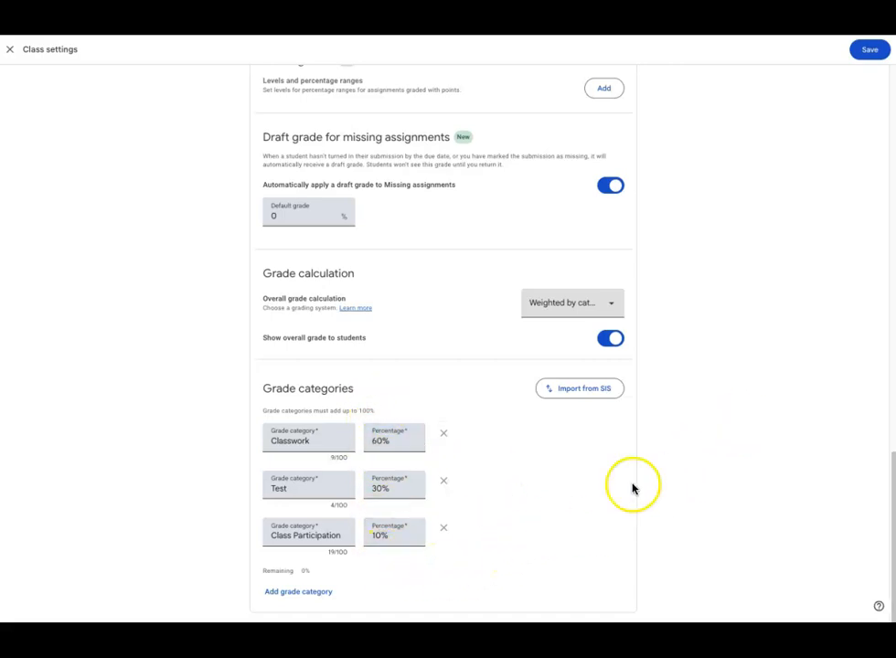
pyautogui.scroll(4, 766, 362)
pyautogui.scroll(10, 765, 364)
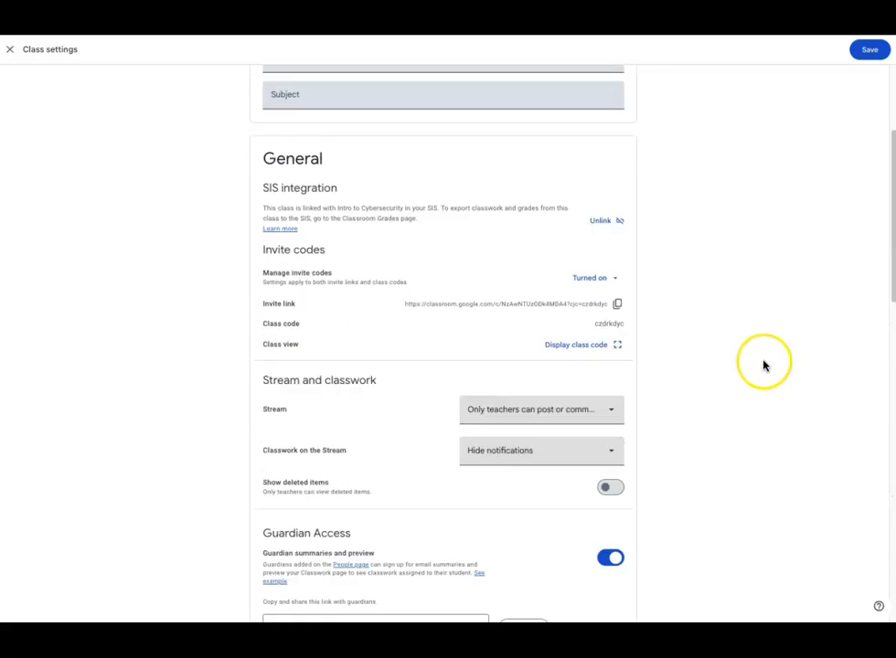
pyautogui.click(869, 50)
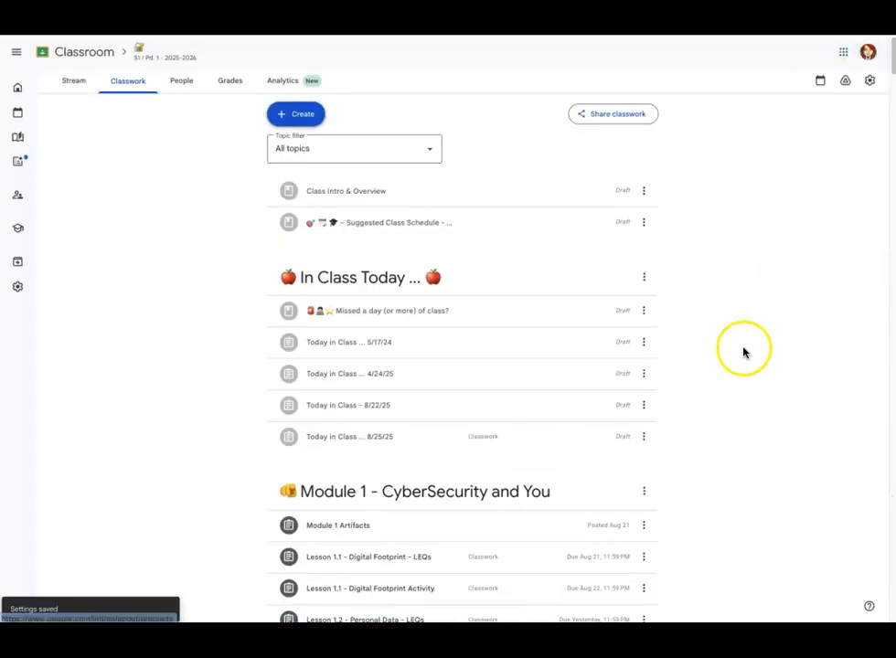
# Step: Open the Lesson 1.1 - Digital Footprint Activity assignment for editing and examine its available grade categories
pyautogui.scroll(-3, 737, 419)
pyautogui.scroll(-5, 713, 340)
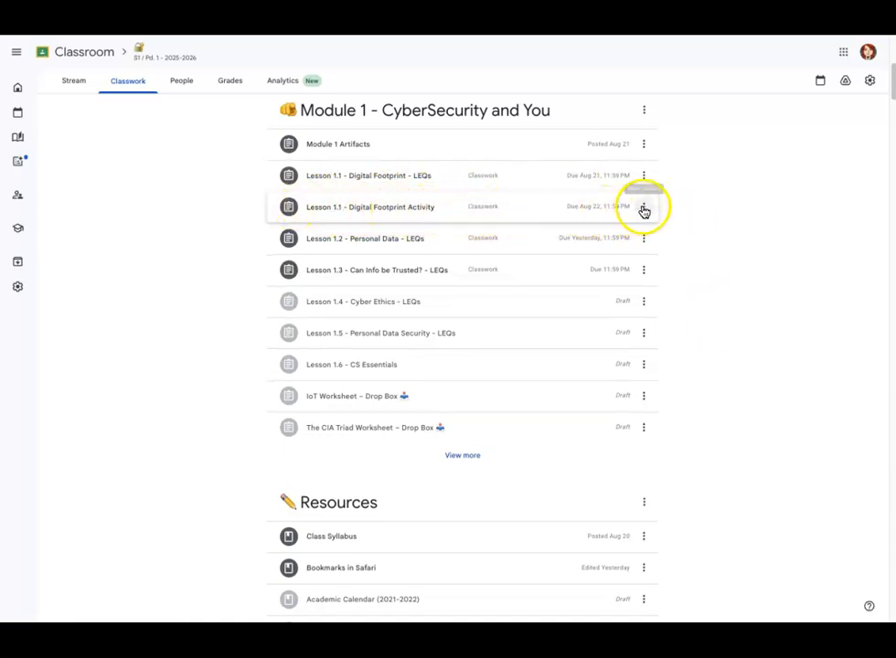
pyautogui.click(645, 209)
pyautogui.click(648, 234)
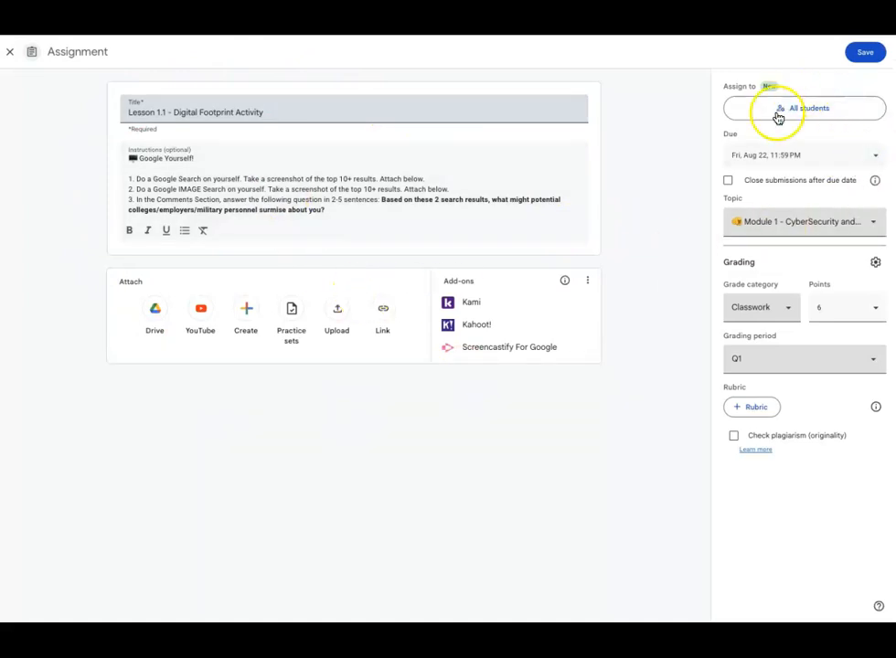
pyautogui.click(785, 313)
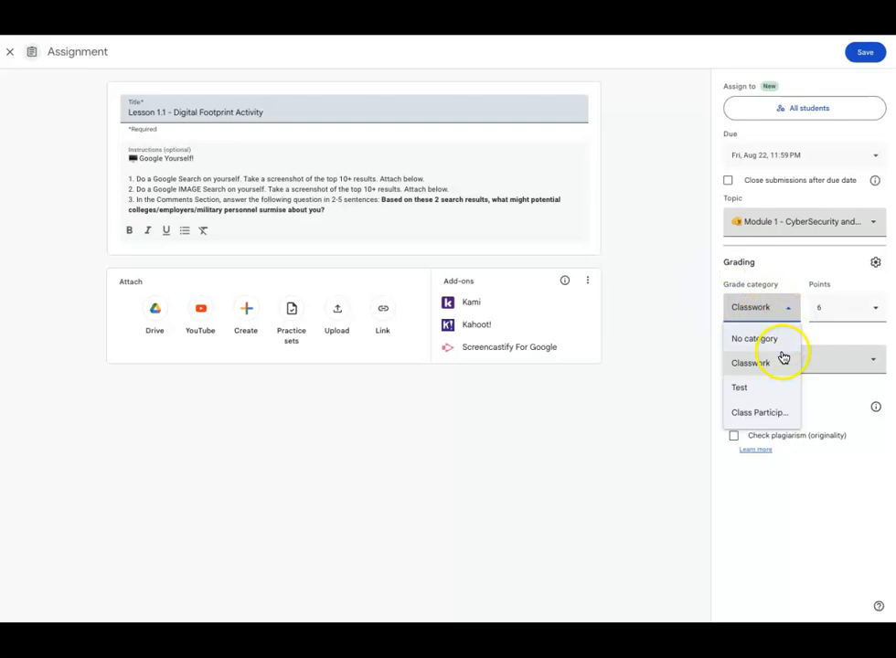
pyautogui.click(692, 289)
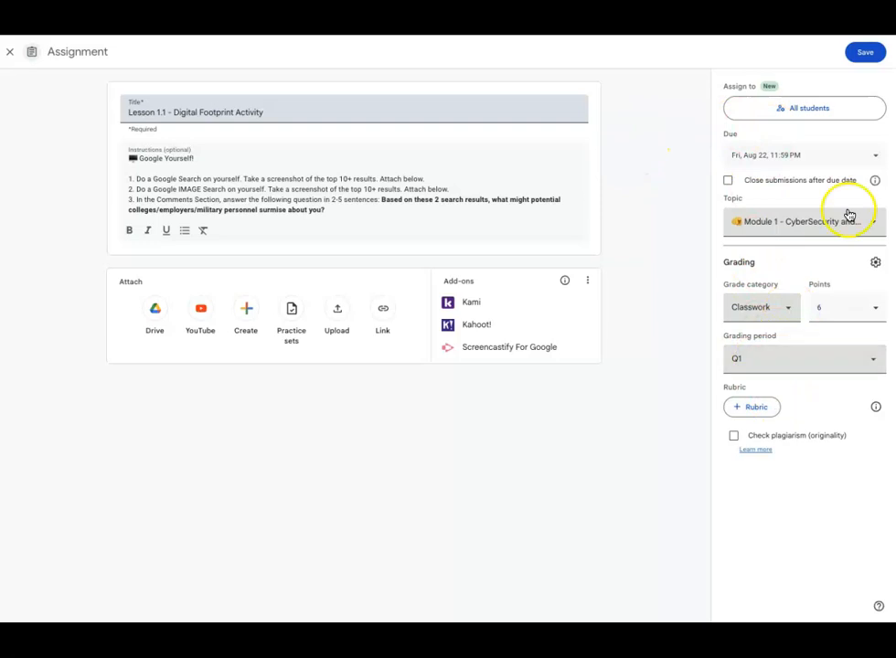
# Step: Save the Lesson 1.1 - Digital Footprint Activity assignment and switch to its student work page
pyautogui.click(865, 57)
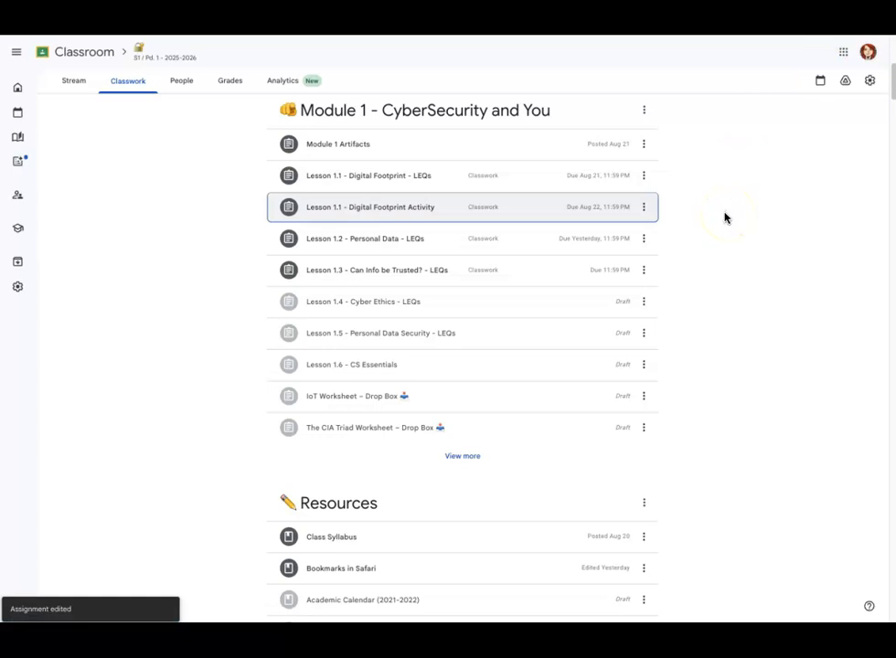
pyautogui.click(719, 219)
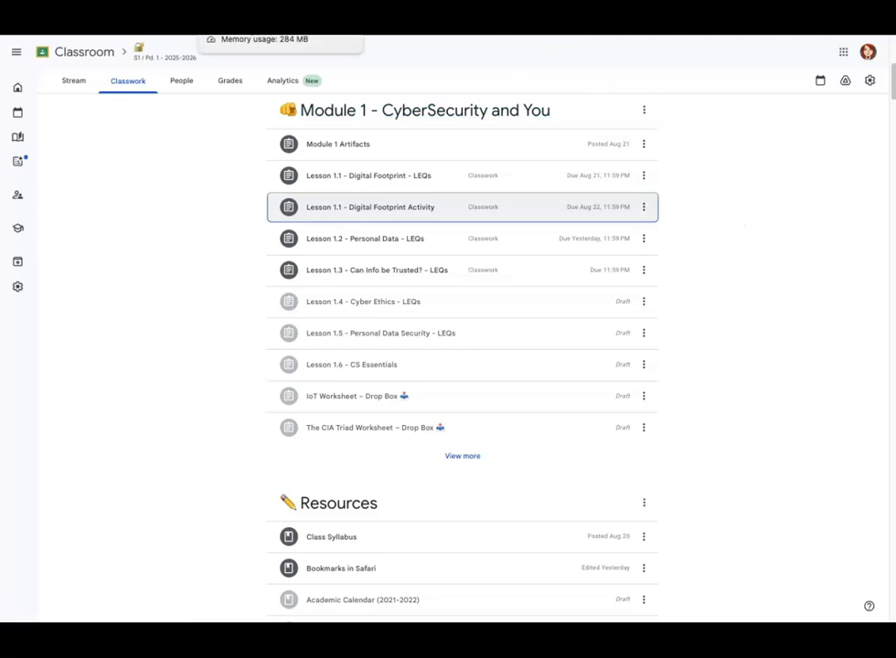
pyautogui.click(228, 44)
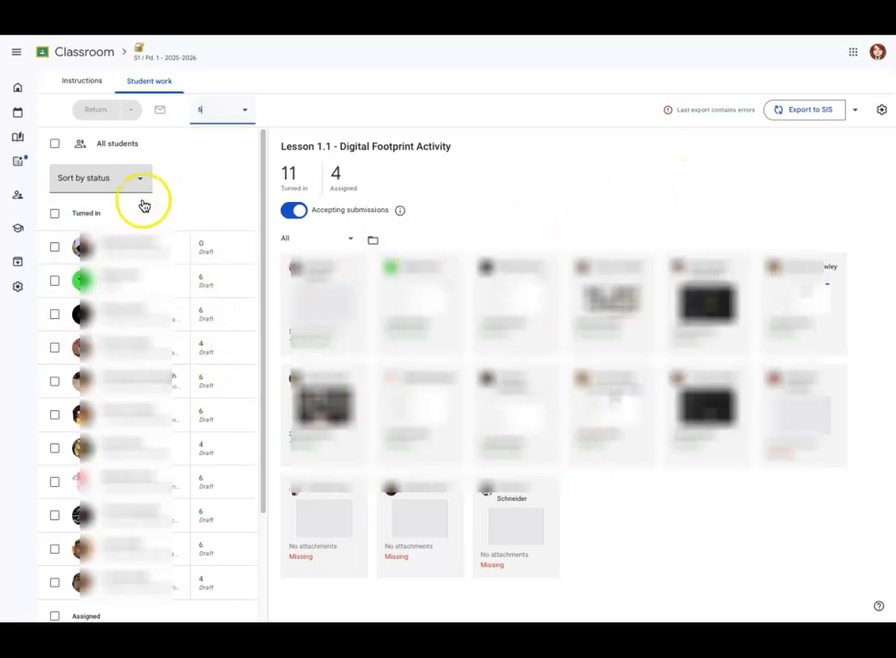
# Step: Return the graded Lesson 1.1 - Digital Footprint Activity work to all students
pyautogui.click(56, 147)
pyautogui.click(101, 113)
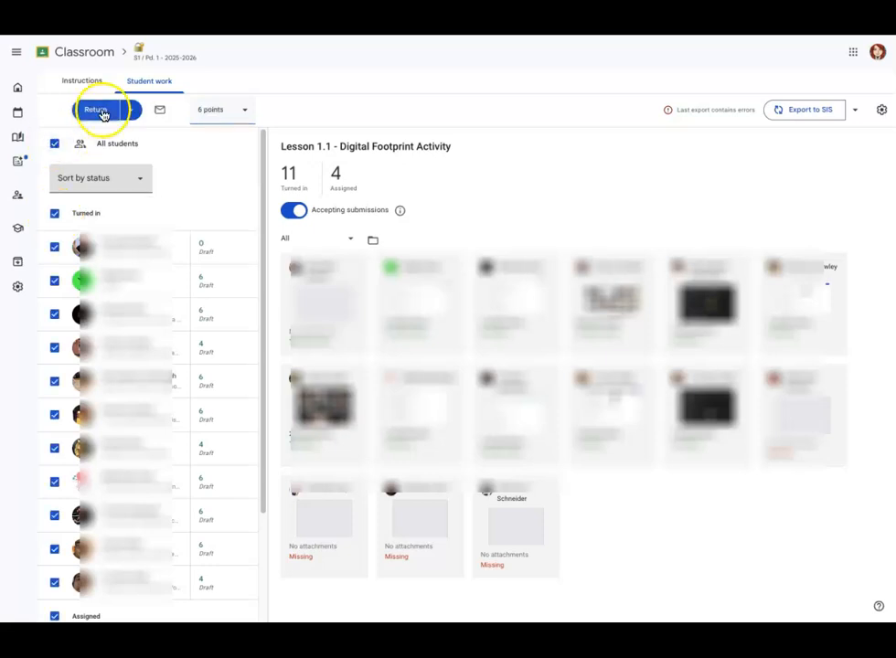
pyautogui.click(132, 111)
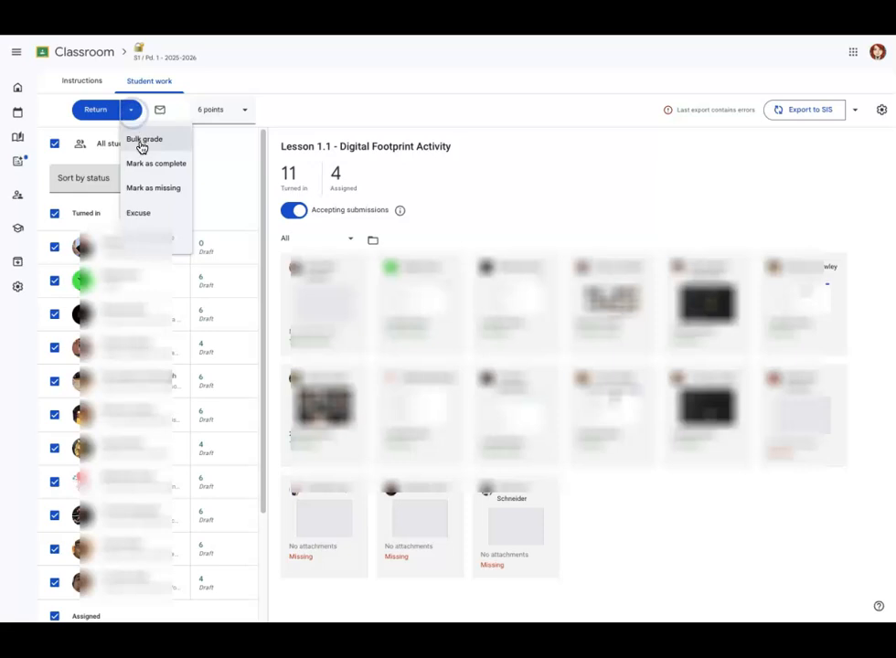
pyautogui.click(95, 111)
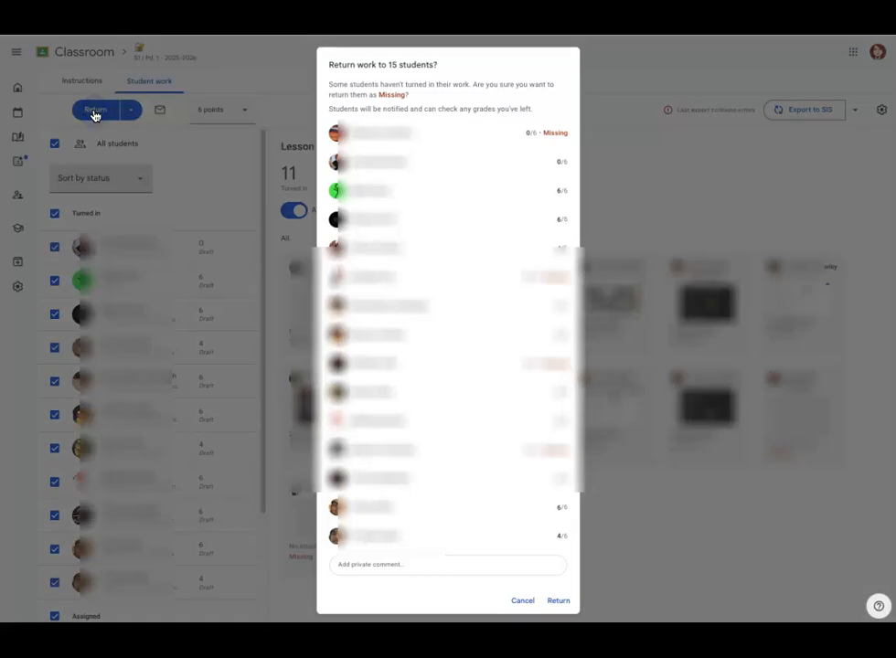
pyautogui.click(565, 600)
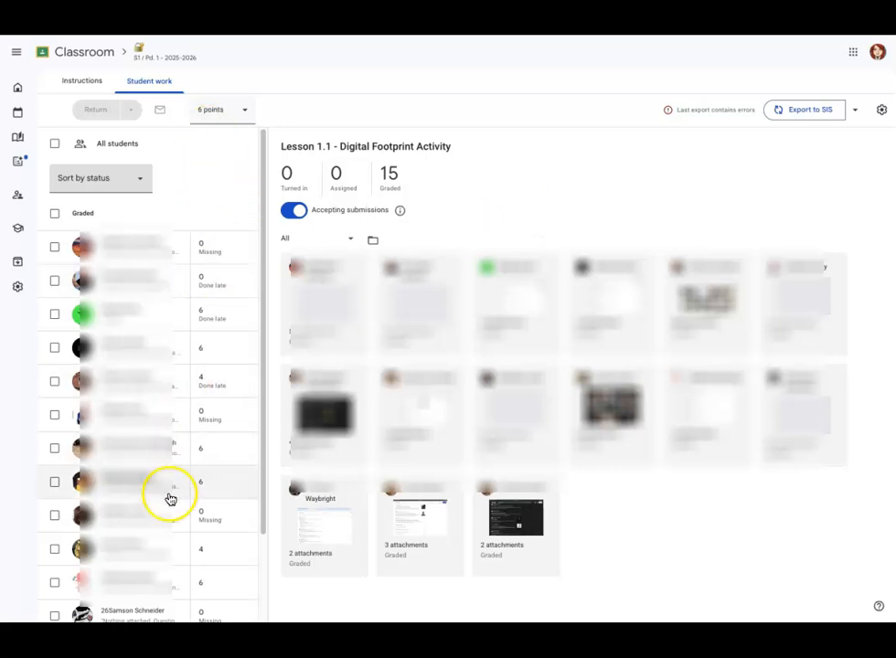
# Step: Export the activity's grades to the SIS and open the Intro to Cybersecurity Q1 scoresheet in PowerTeacher Pro
pyautogui.click(811, 110)
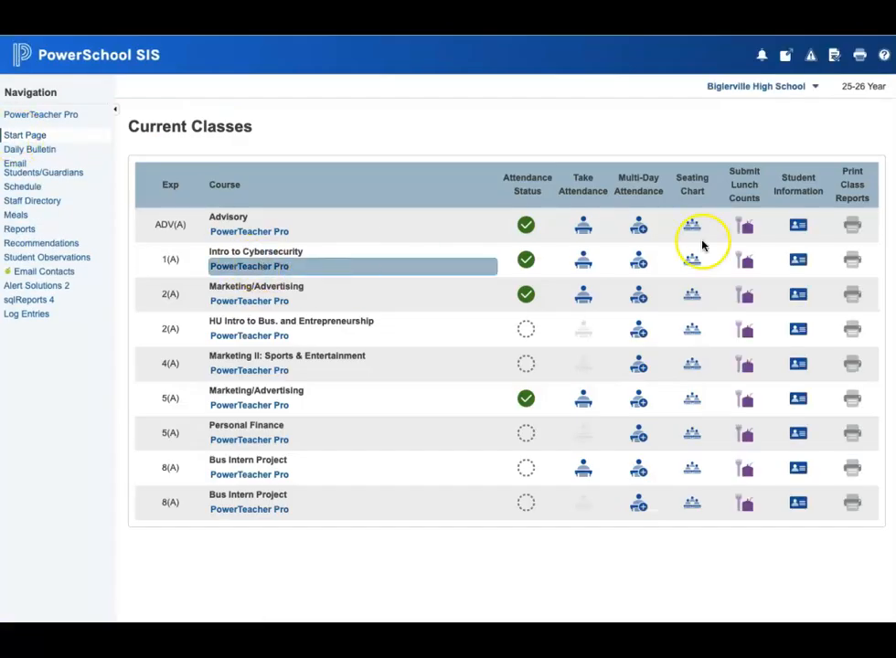
pyautogui.click(700, 241)
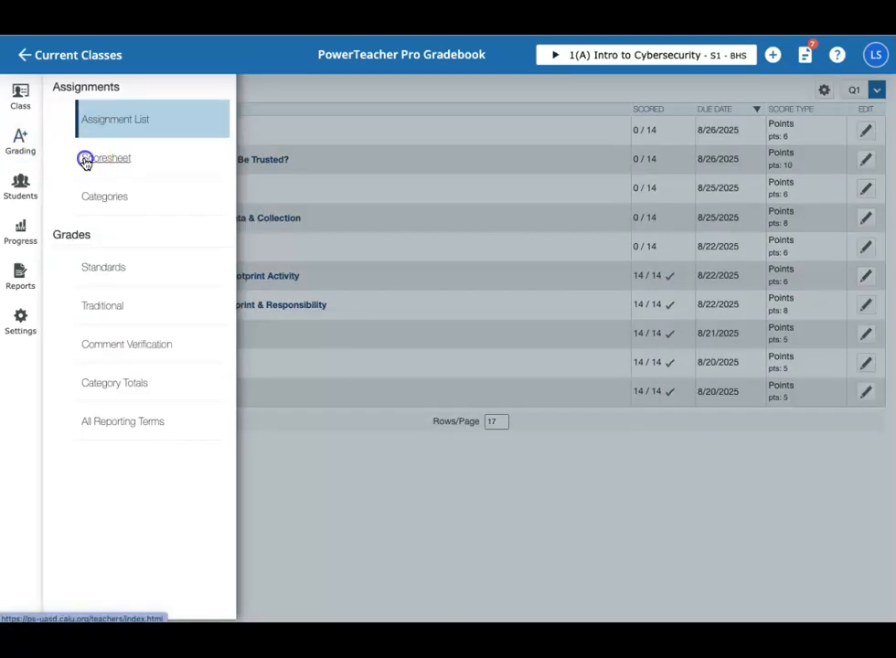
pyautogui.click(84, 158)
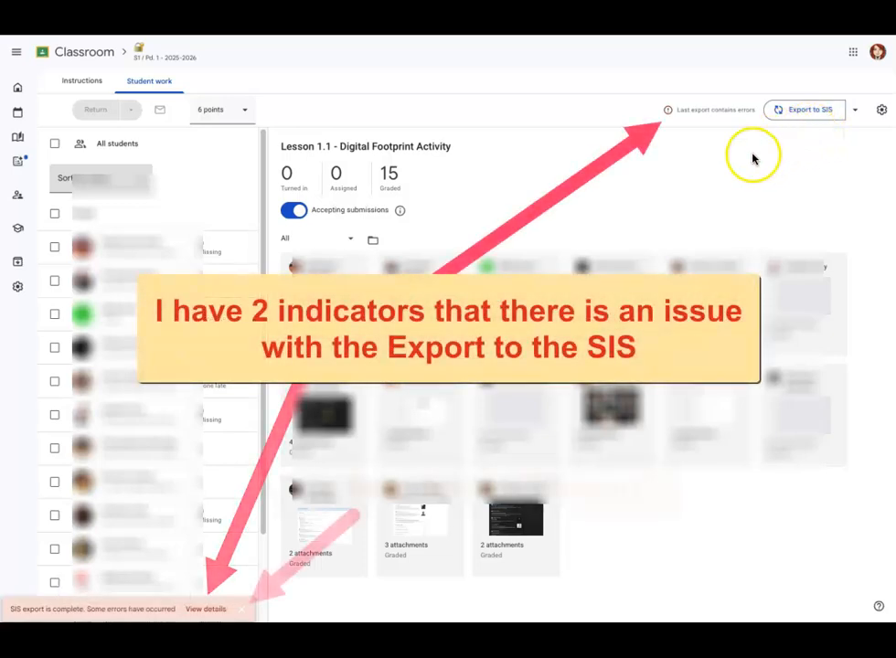
# Step: Examine the last SIS export's details in Google Classroom and compare them with both pages of the PowerTeacher Pro Q1 scoresheet
pyautogui.click(203, 610)
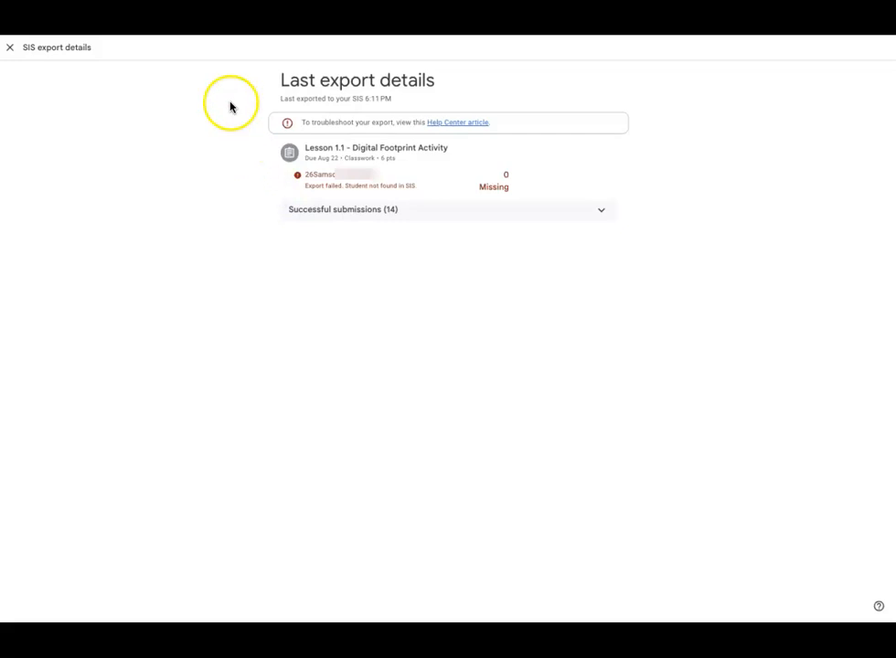
pyautogui.click(174, 9)
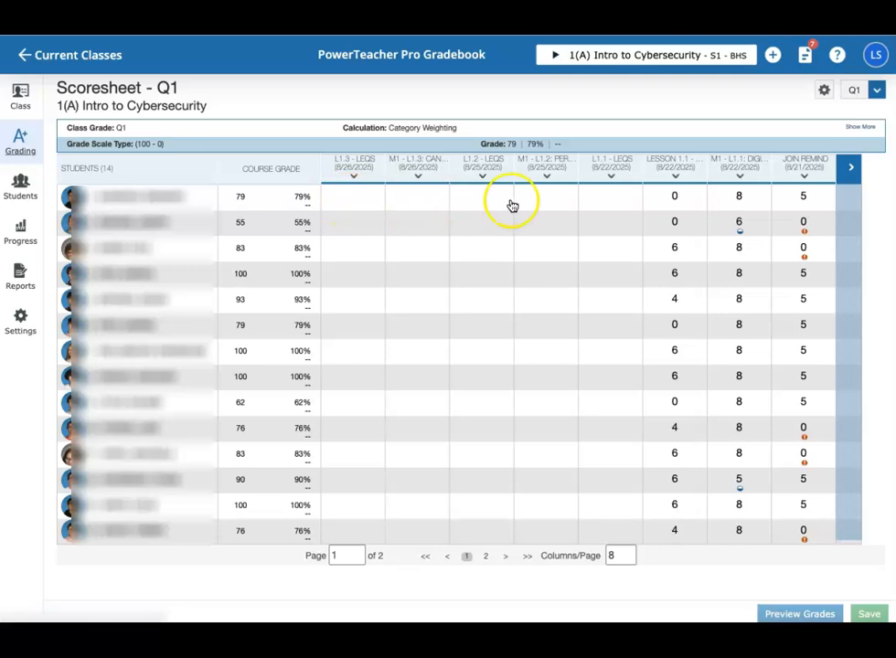
pyautogui.click(850, 171)
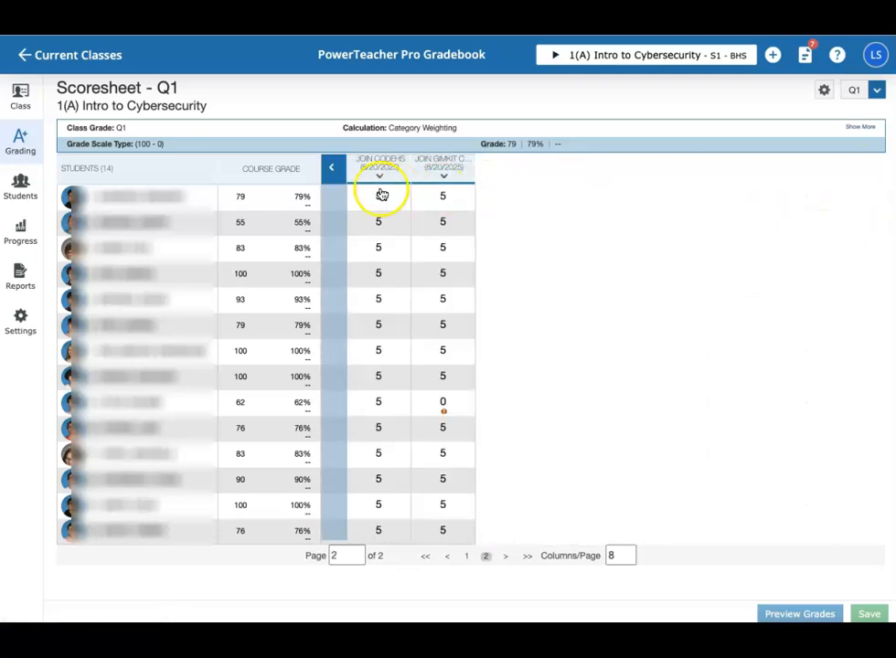
pyautogui.click(334, 172)
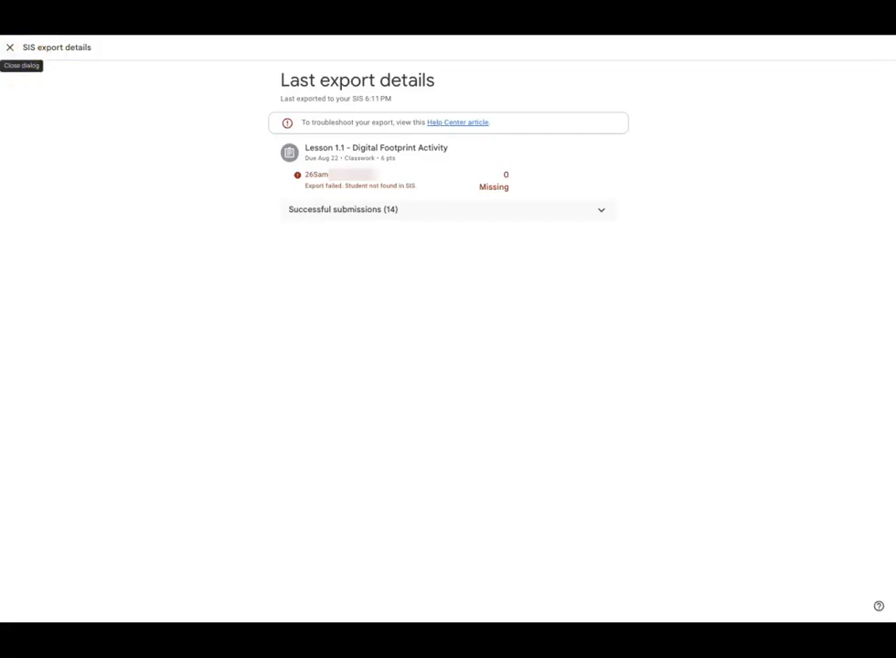
pyautogui.click(9, 46)
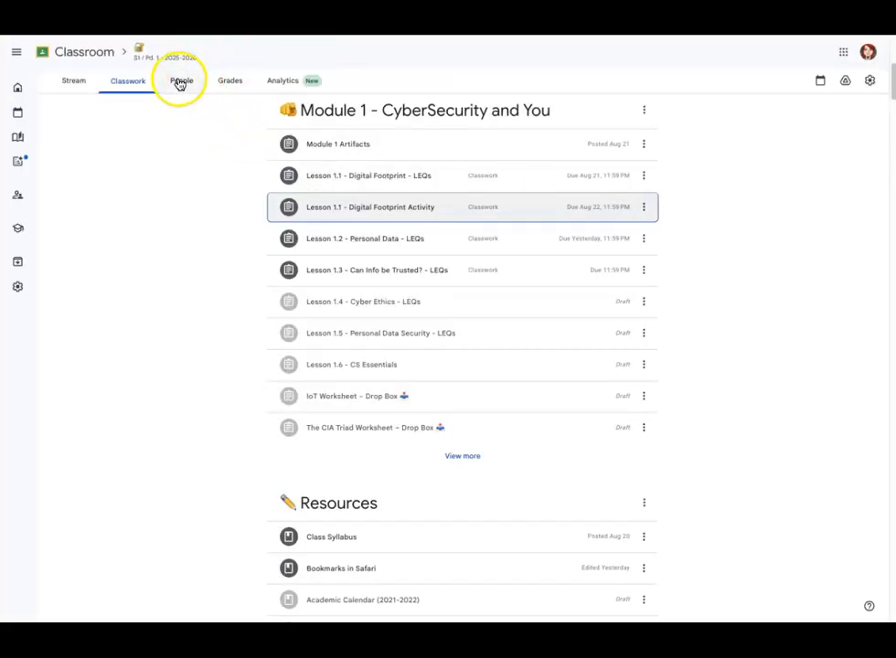
# Step: Remove the student whose grade export failed from the Google Classroom class roster
pyautogui.click(180, 83)
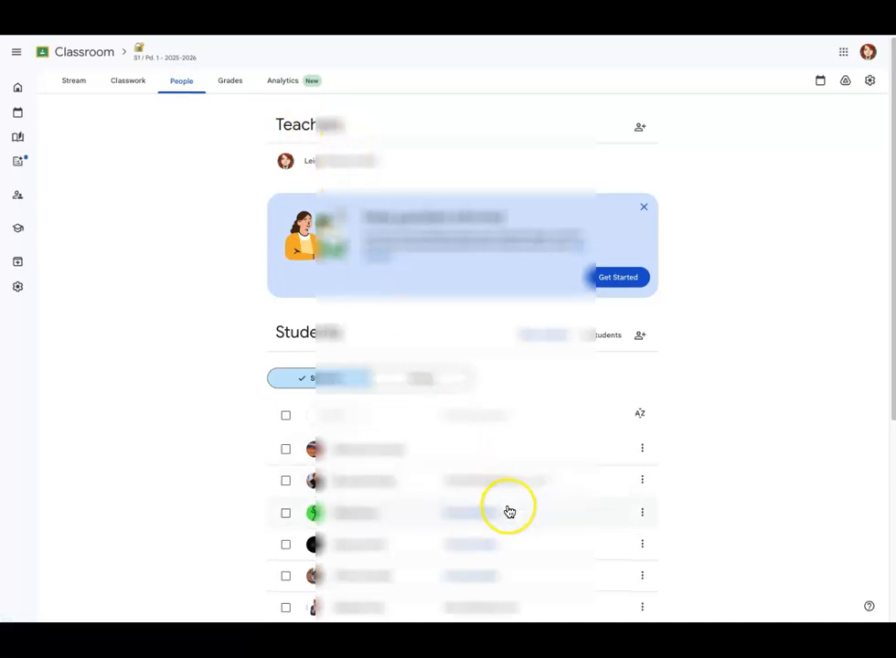
pyautogui.scroll(-3, 509, 512)
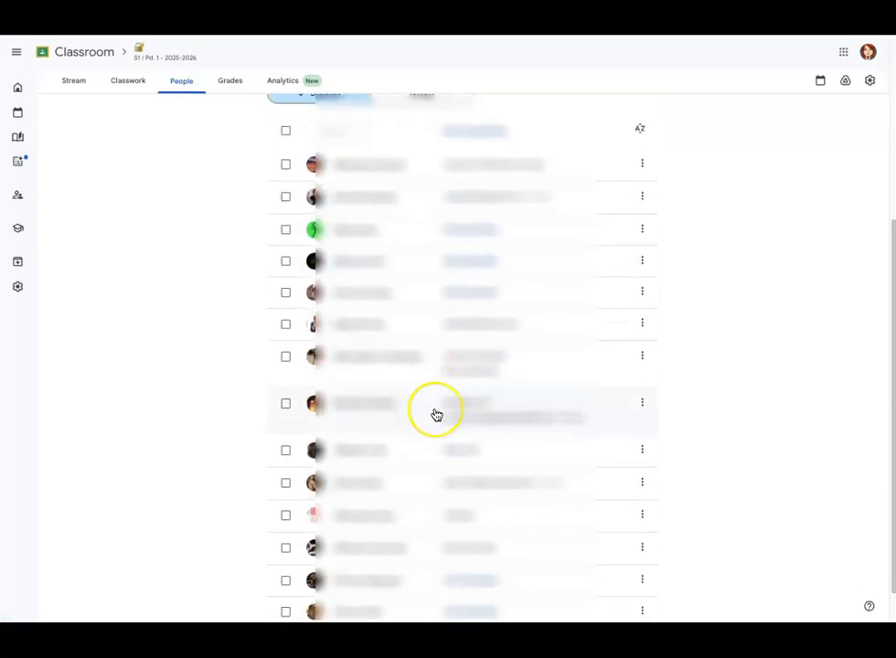
pyautogui.scroll(-1, 436, 415)
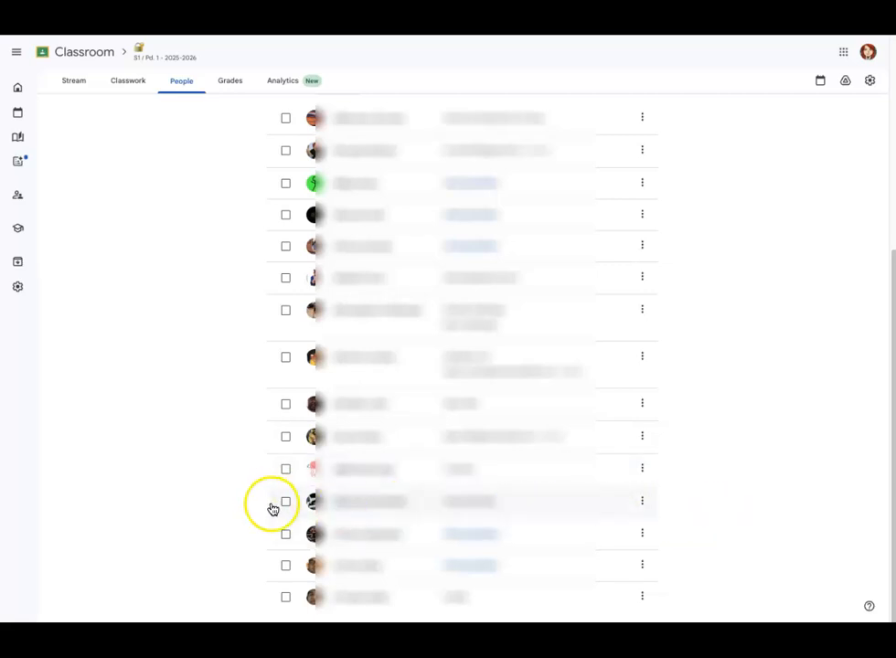
pyautogui.click(642, 501)
pyautogui.click(680, 393)
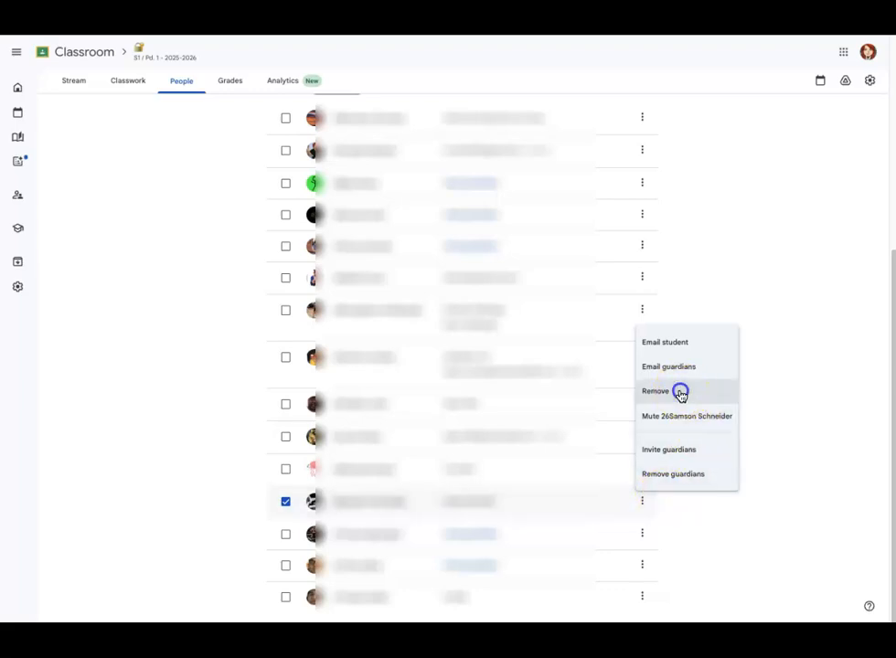
pyautogui.click(541, 369)
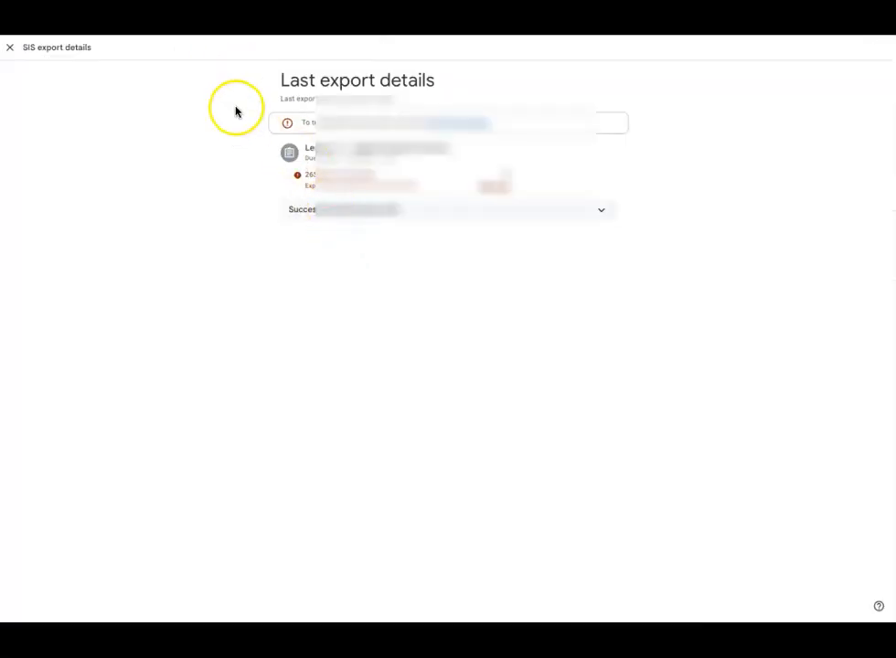
# Step: Export the activity's grades to the SIS again and check the Lesson 1.1 scores in the PowerTeacher Pro Q1 scoresheet
pyautogui.click(11, 49)
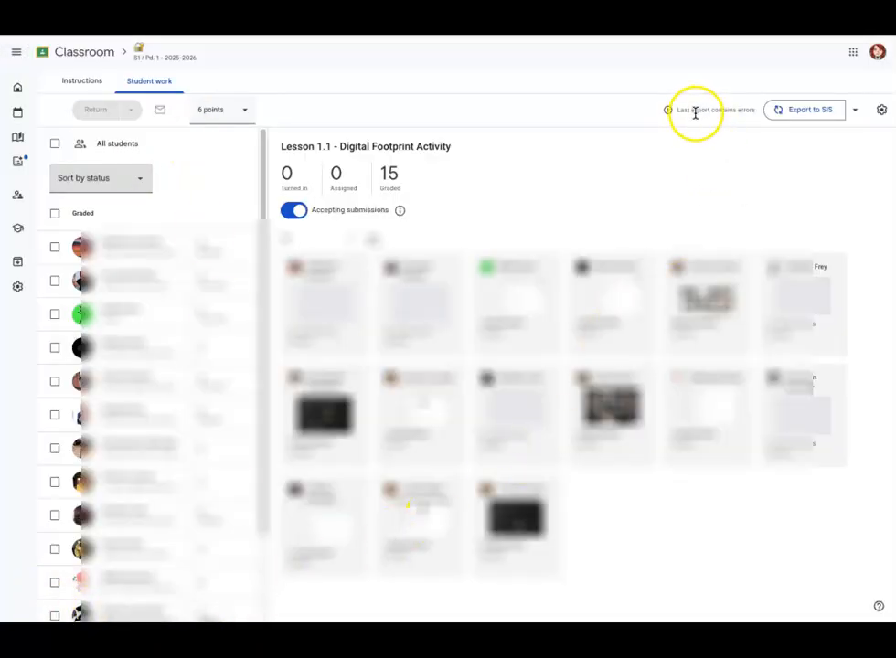
pyautogui.click(801, 112)
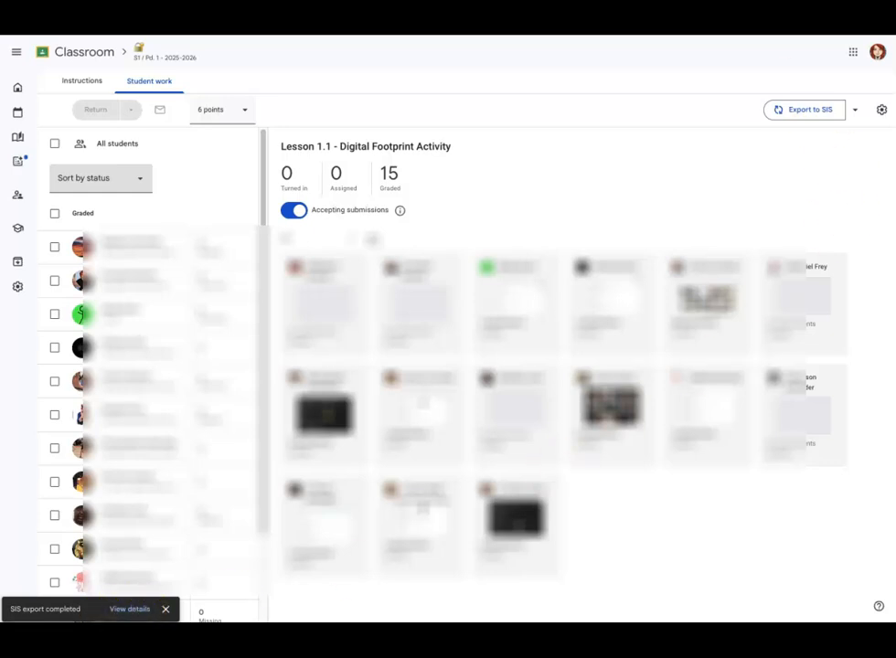
pyautogui.click(178, 11)
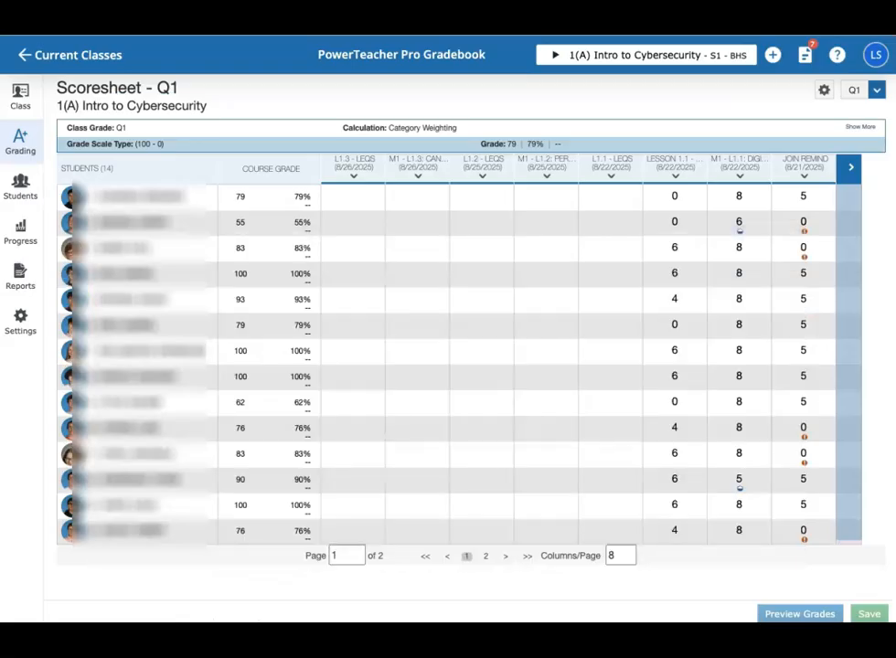
pyautogui.click(675, 198)
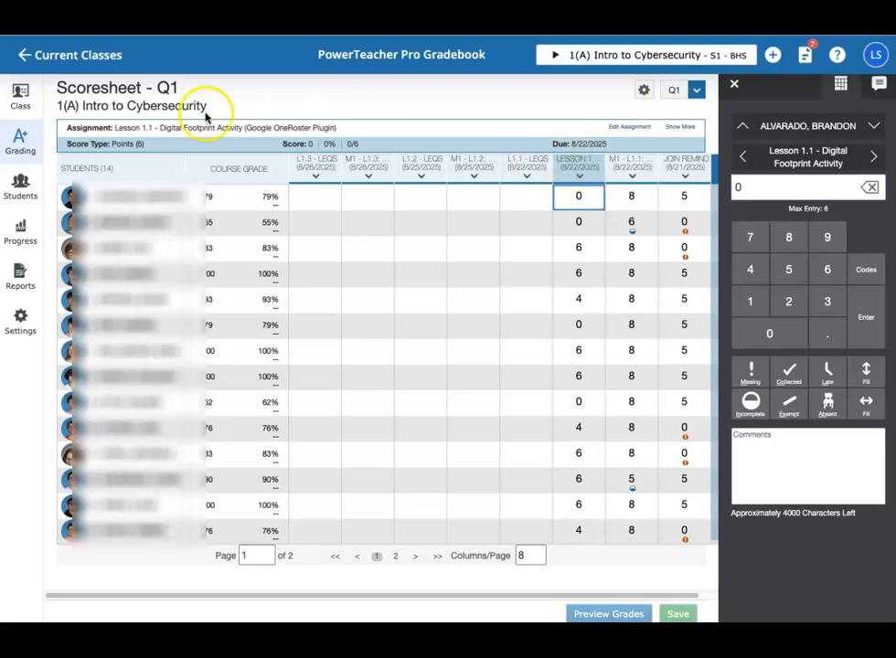